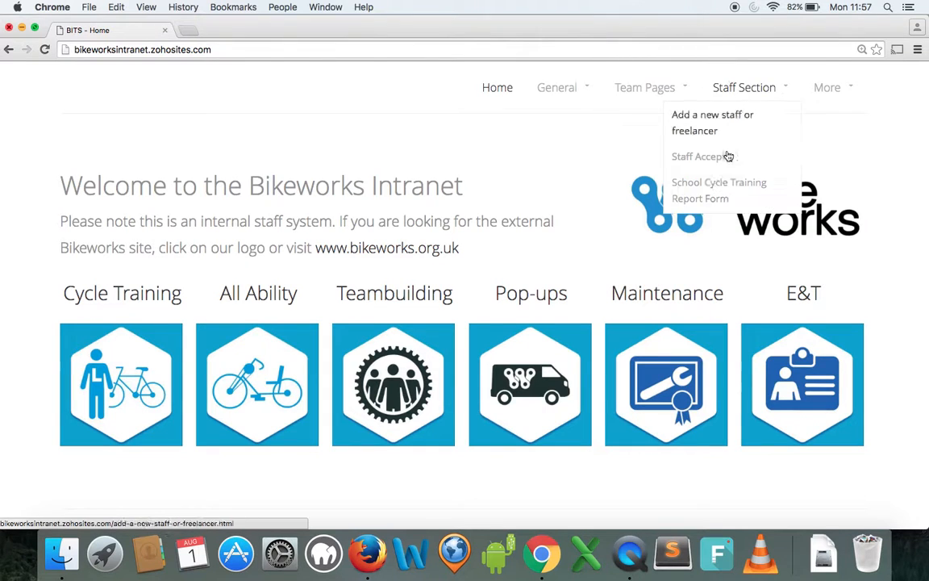
Open the School Cycle Training Report Form and fill in the instructor's email.
left_click(716, 184)
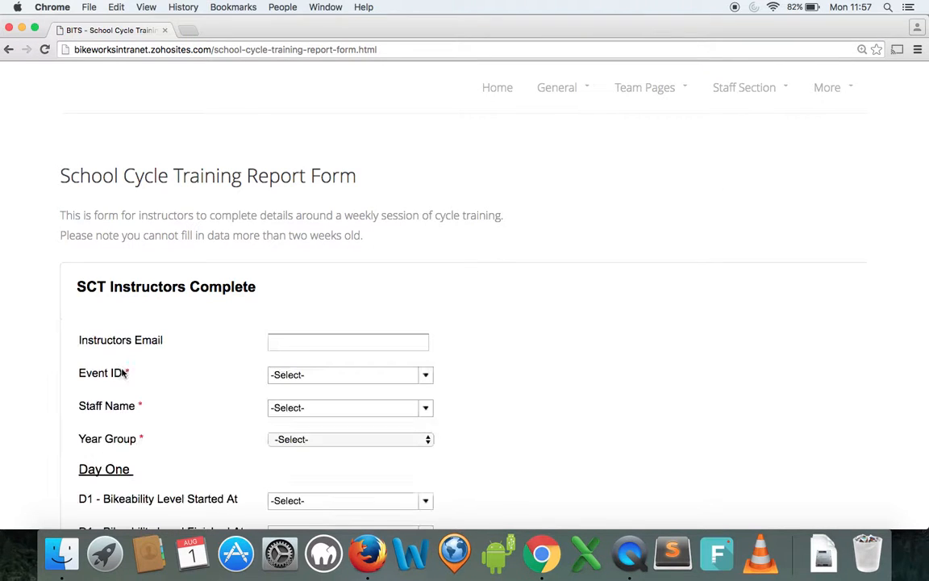
left_click(279, 343)
type("ben.pre")
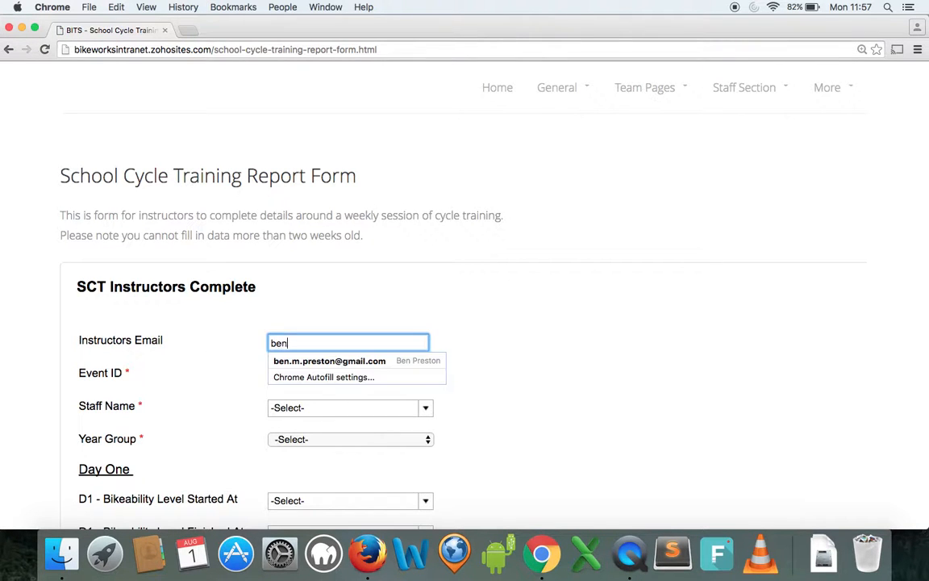
key("Down")
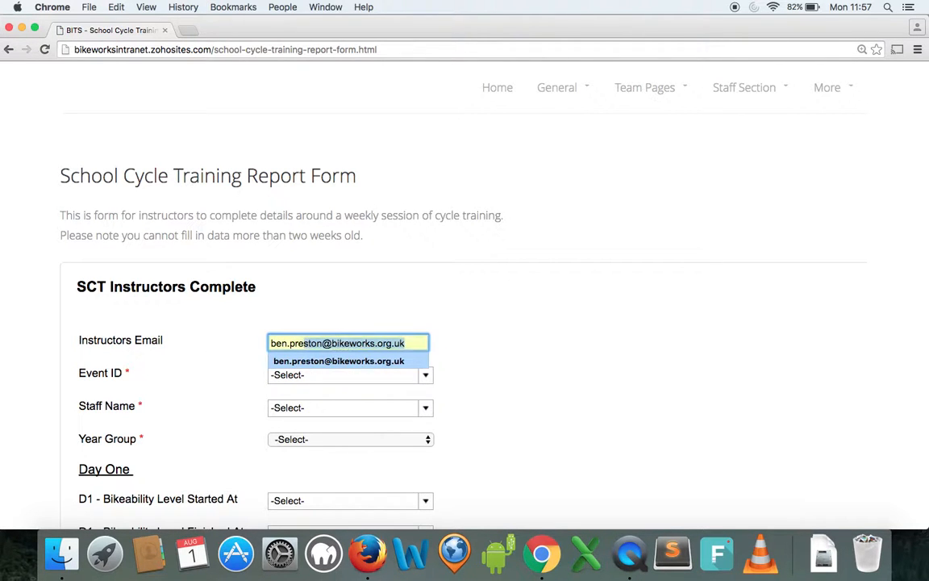
key("Tab")
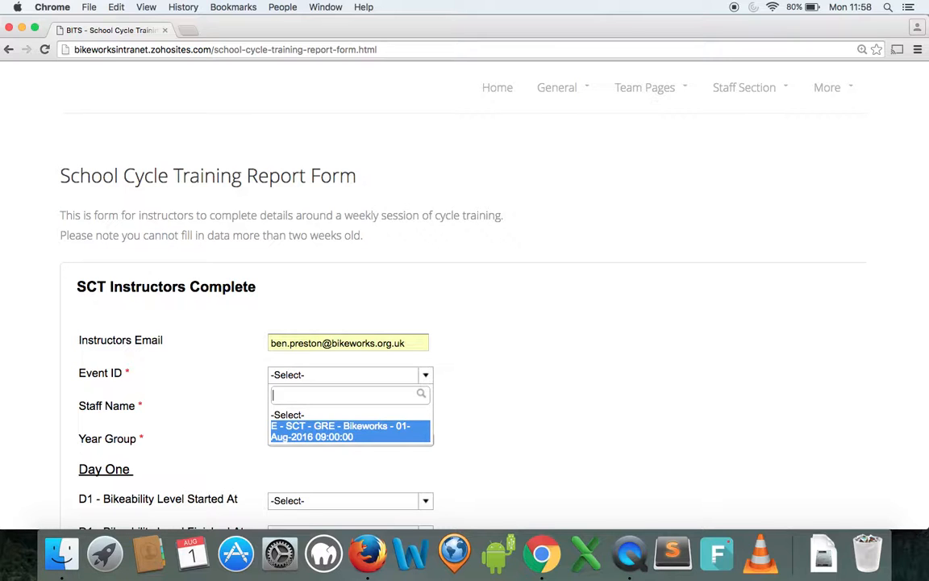
Choose the event "E - SCT - GRE - Bikeworks - 01-Aug-2016 09:00:00" and select the instructor's staff name.
key("Return")
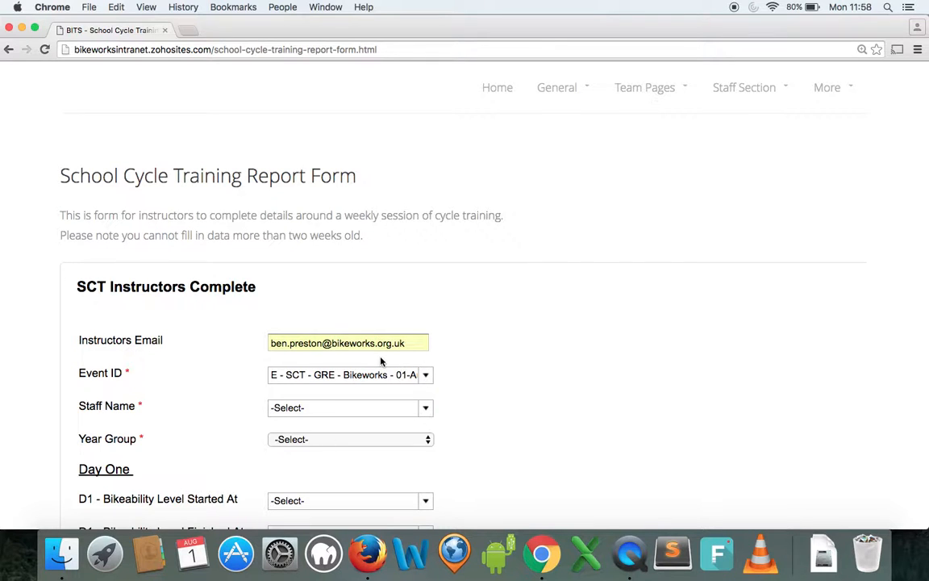
left_click(377, 409)
key("Down")
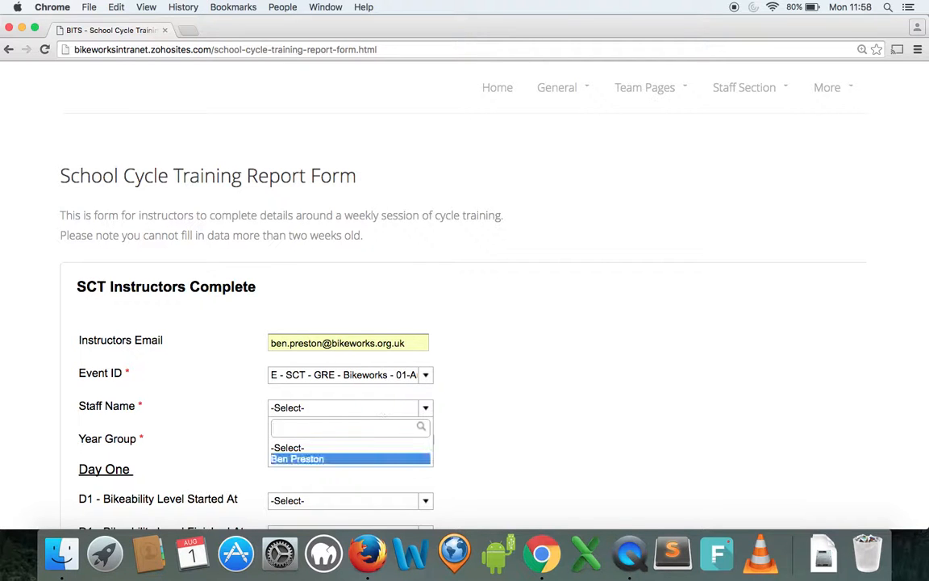
key("Tab")
Set the report's year group to Year 5.
scroll(176, 412, "down", 3)
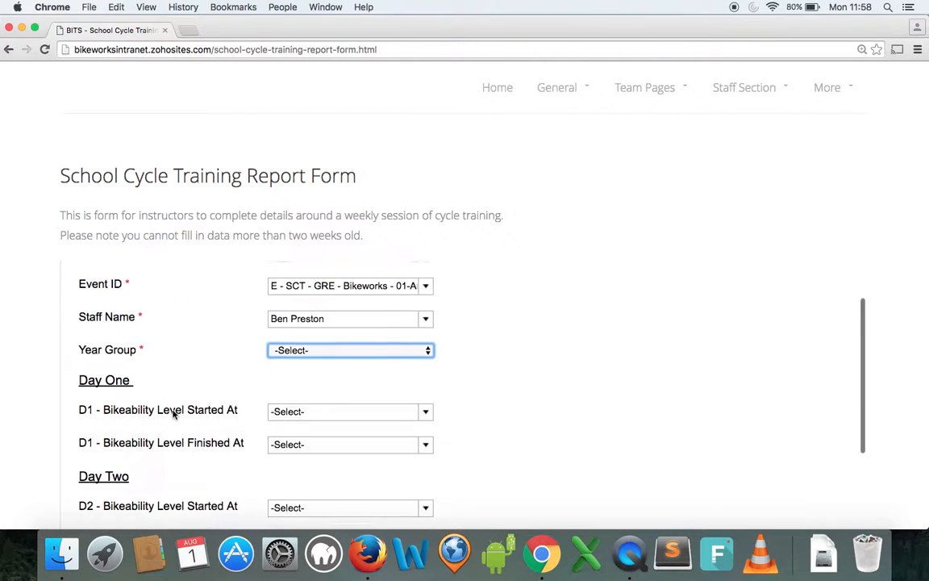
left_click(305, 354)
key("Down")
key("Down")
key("Down")
key("Down")
key("Down")
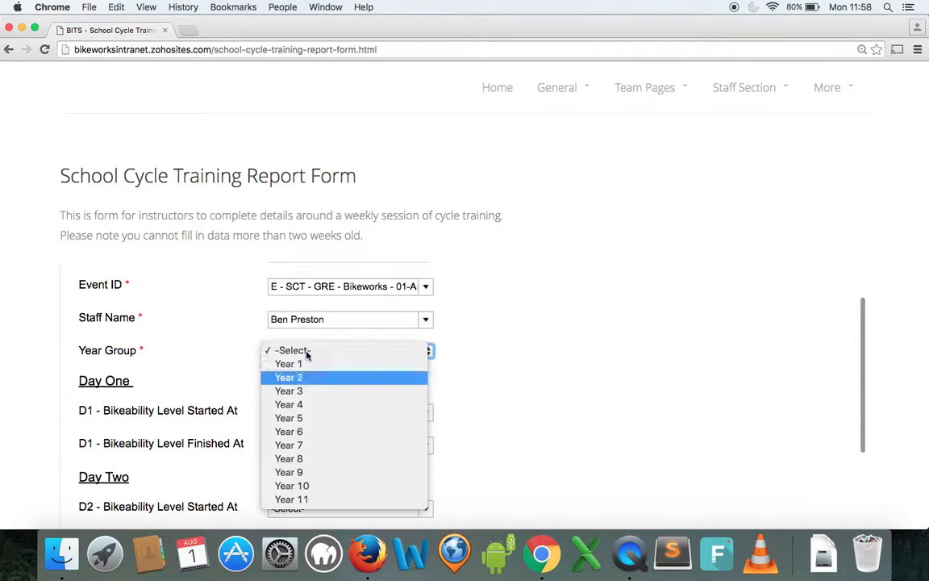
key("Return")
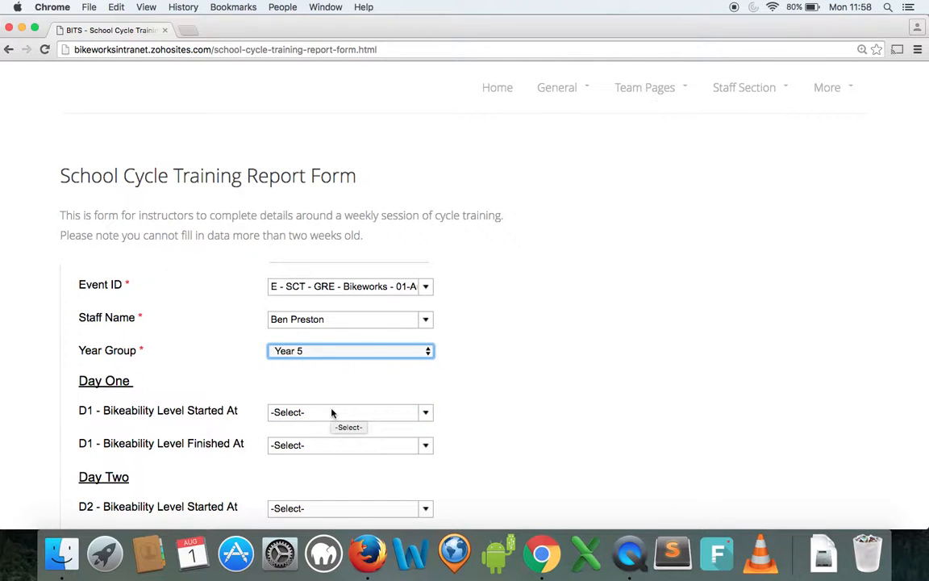
Set the Day One Bikeability starting level to "0.0 no previous training completed".
left_click(332, 413)
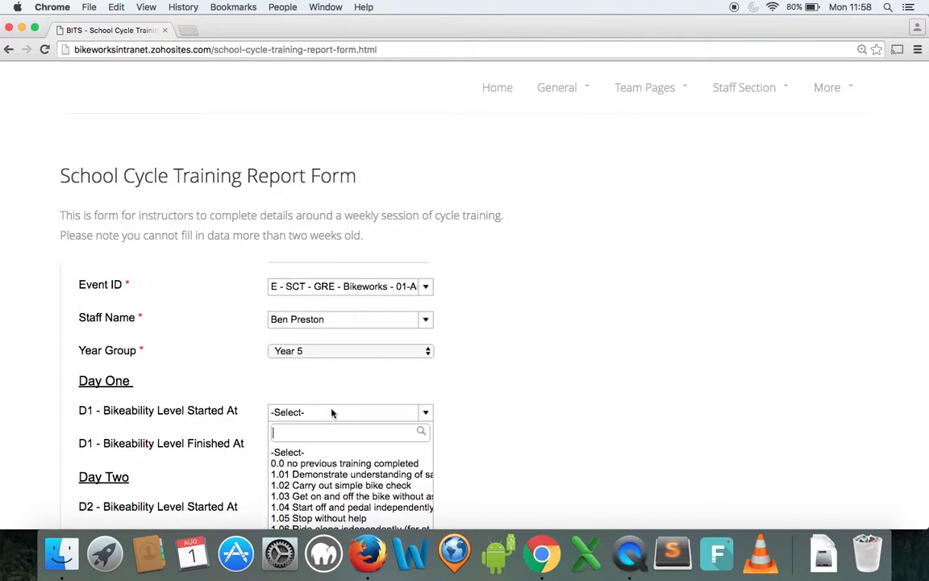
key("Down")
key("Down")
key("Up")
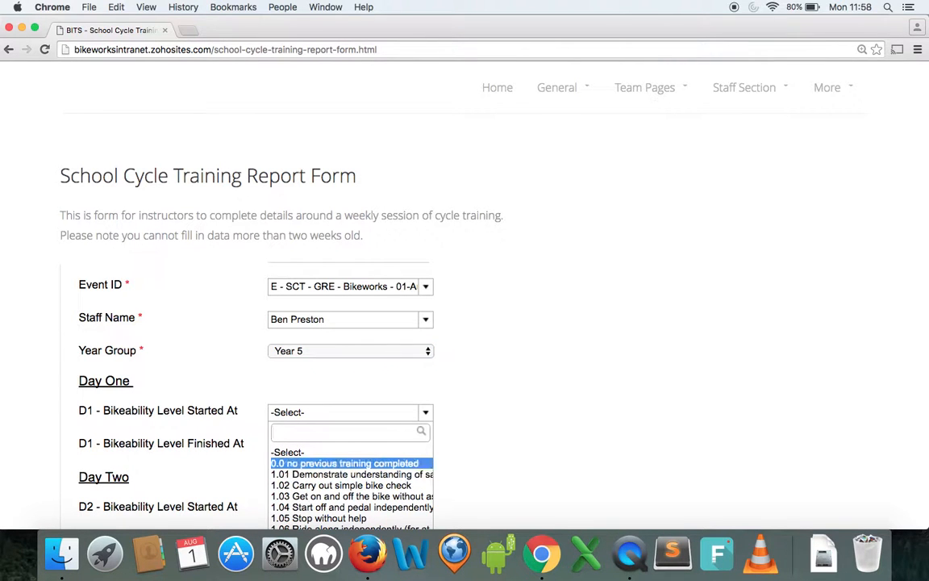
key("Return")
Set the Day One Bikeability finishing level to "1.12 signal right and left".
scroll(131, 404, "down", 5)
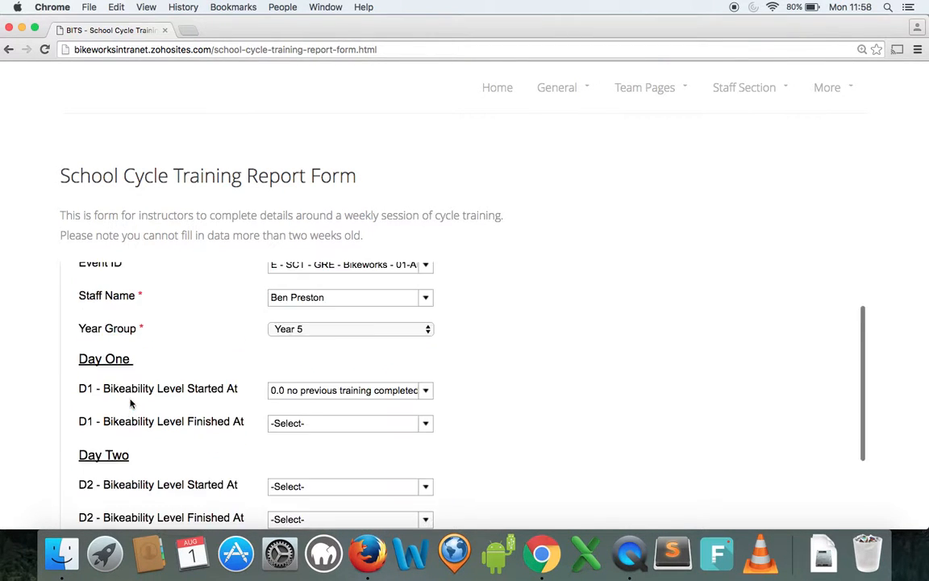
scroll(23, 388, "down", 5)
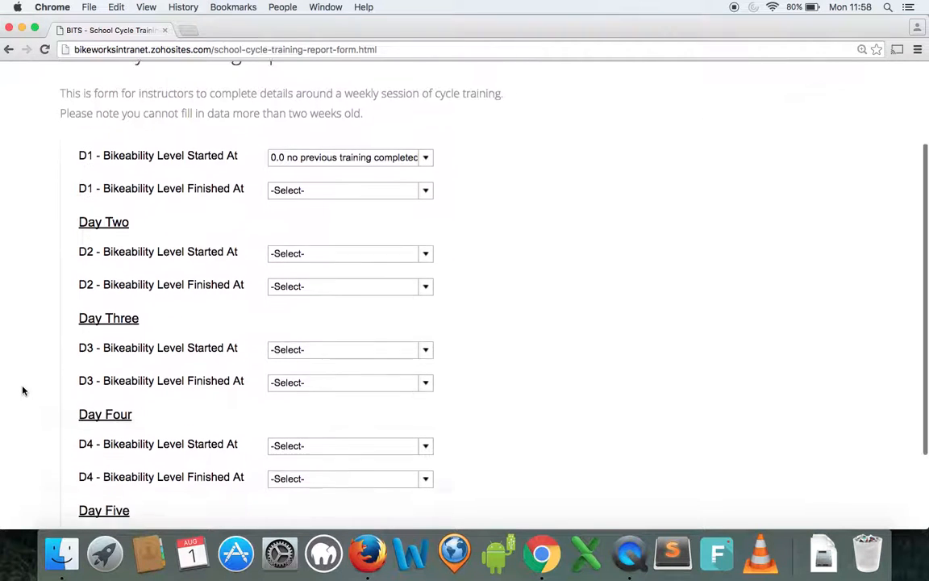
left_click(301, 184)
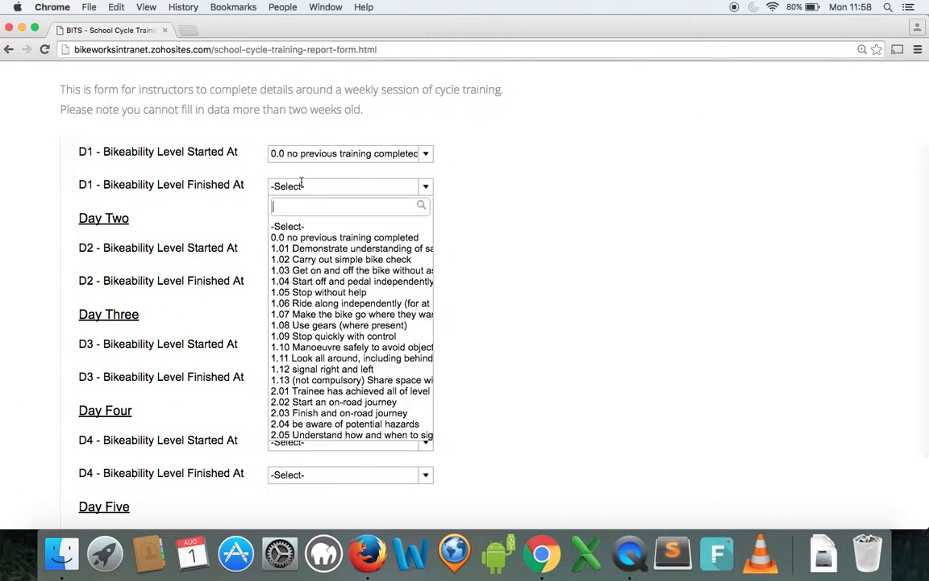
type("1.1")
key("Down")
key("Down")
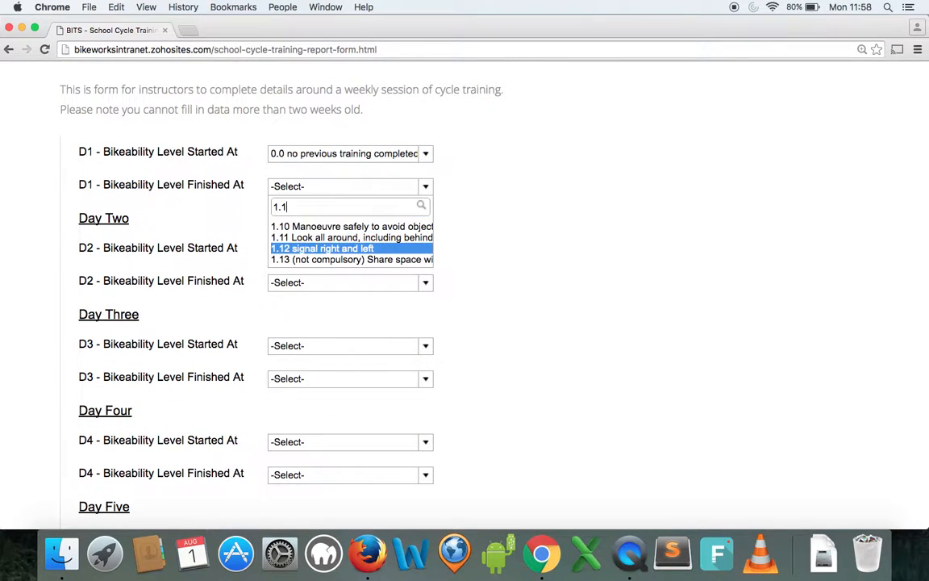
key("Return")
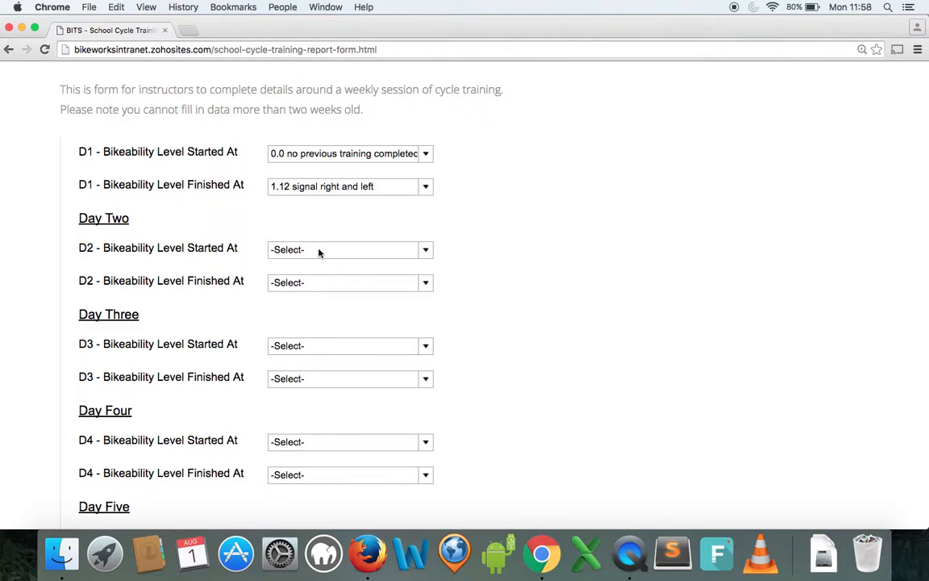
Set the Day Two Bikeability levels to start at "0.0 no previous training completed" and finish at "1.12 signal right and left".
left_click(319, 252)
key("Down")
key("Return")
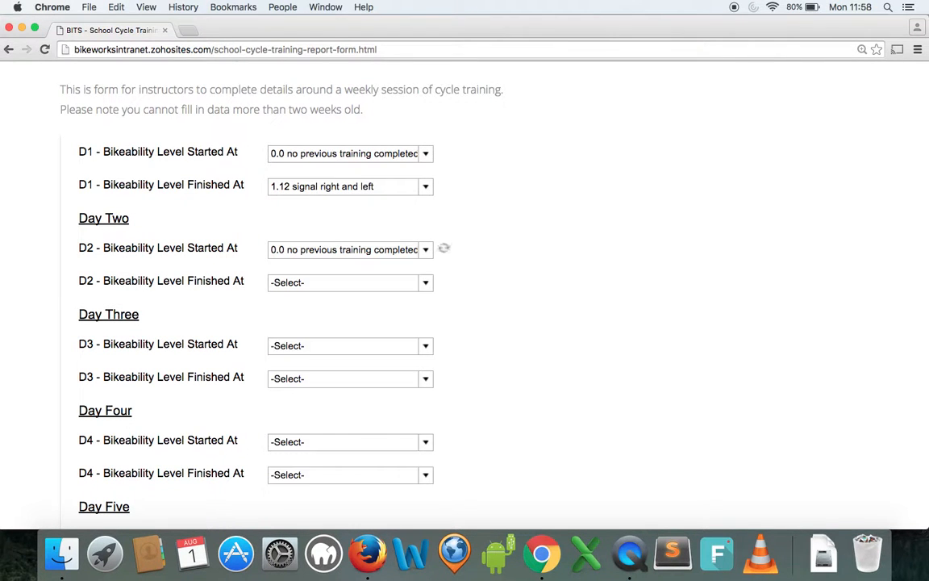
left_click(347, 282)
type("1.12")
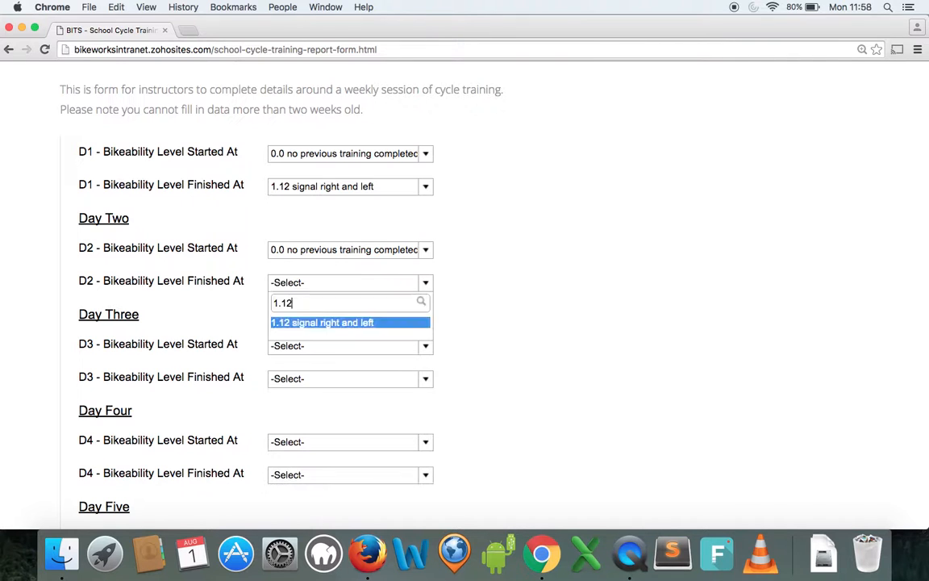
key("Return")
Set the Day Three Bikeability levels to start at 2.01 (Trainee has achieved all of level) and finish at 2.13 (Turn right from a major road).
left_click(337, 346)
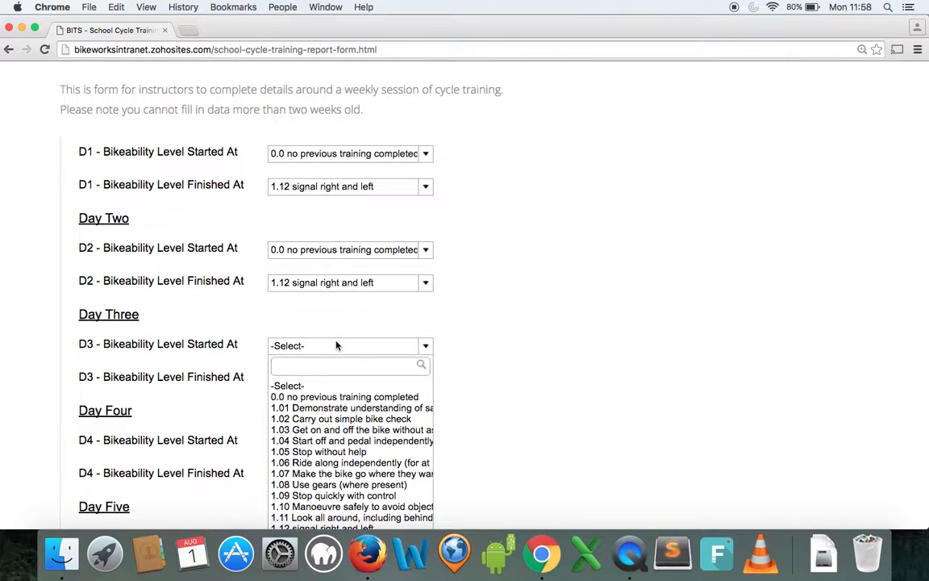
type("2.0")
key("Return")
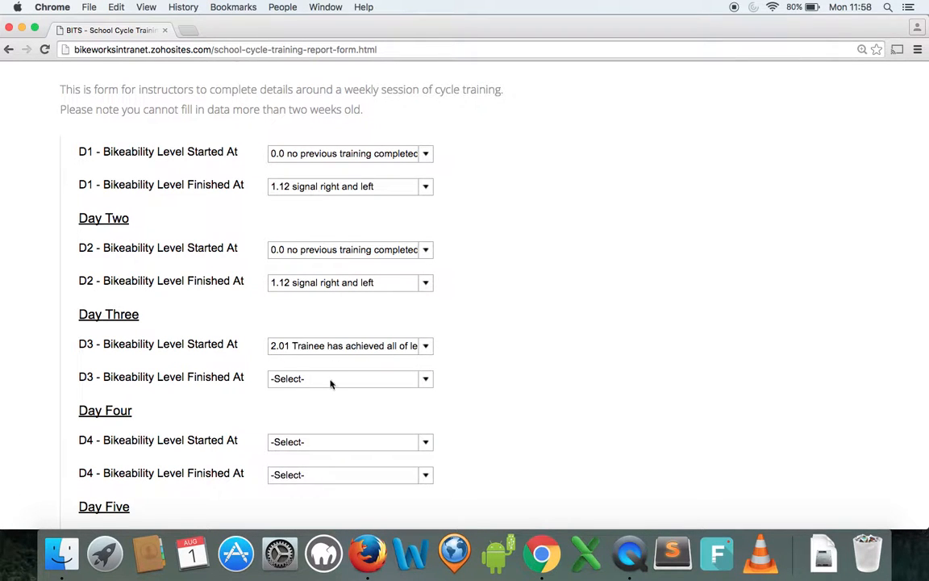
left_click(332, 378)
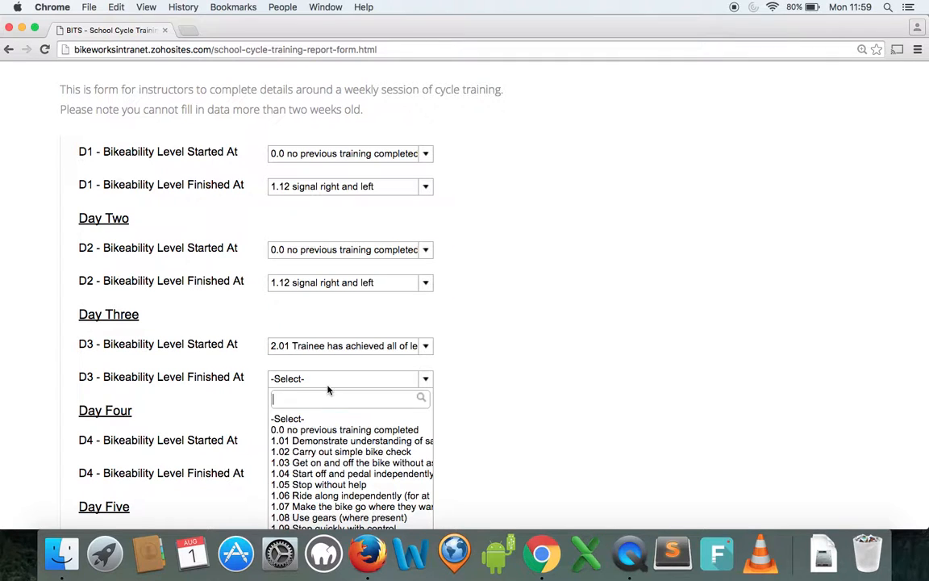
type("2.1")
key("Down")
key("Down")
key("Down")
key("Return")
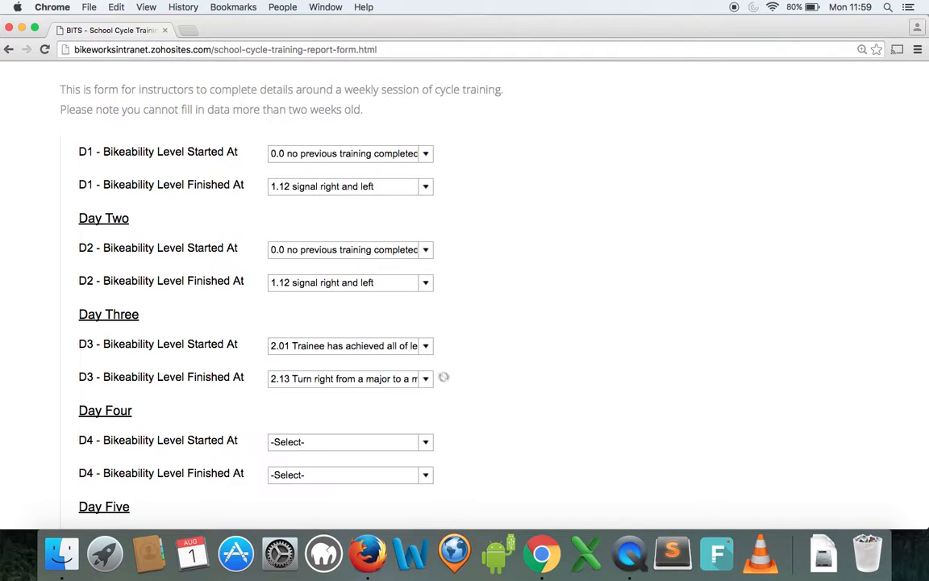
Set the Day Four Bikeability levels to start at 2.01 and finish at 2.13.
left_click(337, 444)
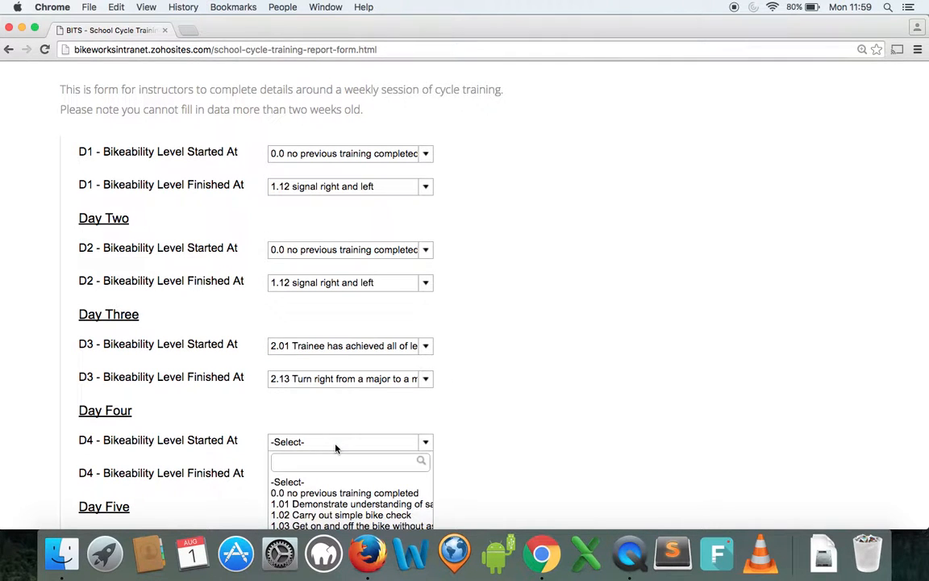
type("2.0")
key("Return")
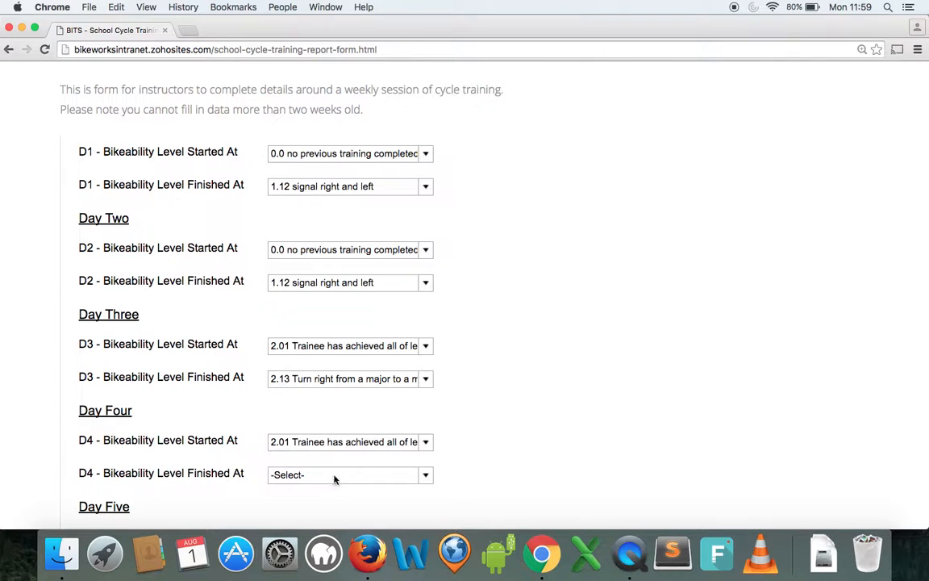
scroll(344, 477, "down", 5)
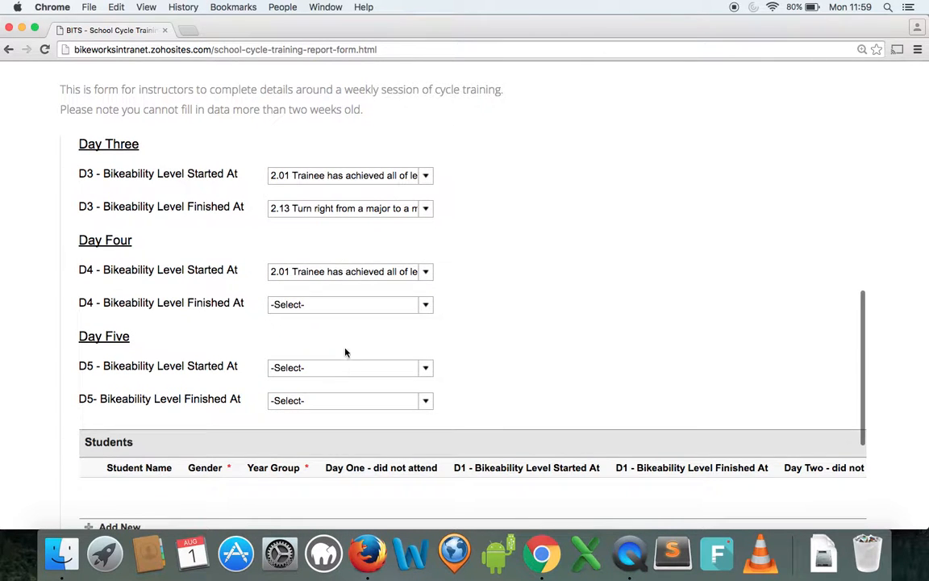
left_click(353, 305)
type("2.13")
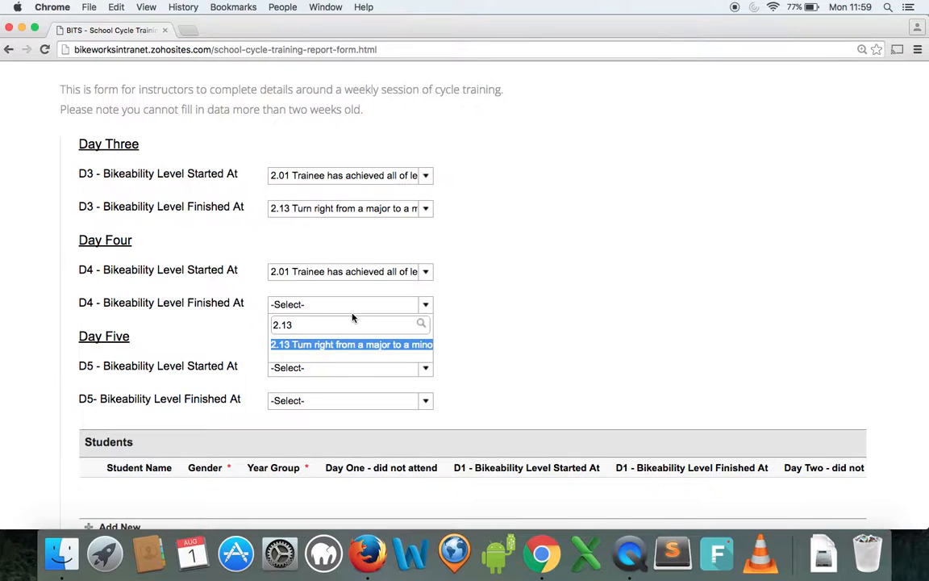
key("Return")
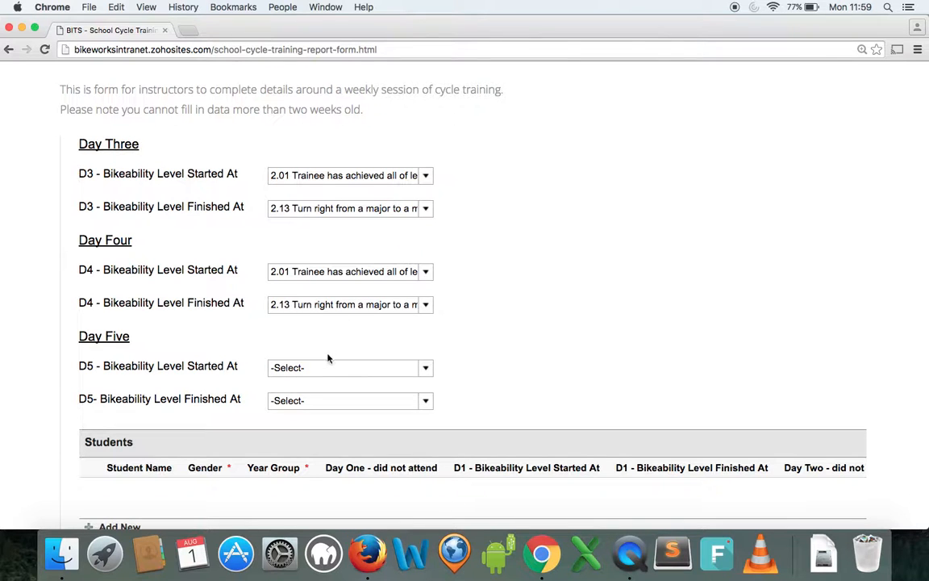
Set the Day Five Bikeability levels to start at 3.01 and finish at 3.06 (Understanding driver blind spots).
left_click(327, 367)
type("3.0")
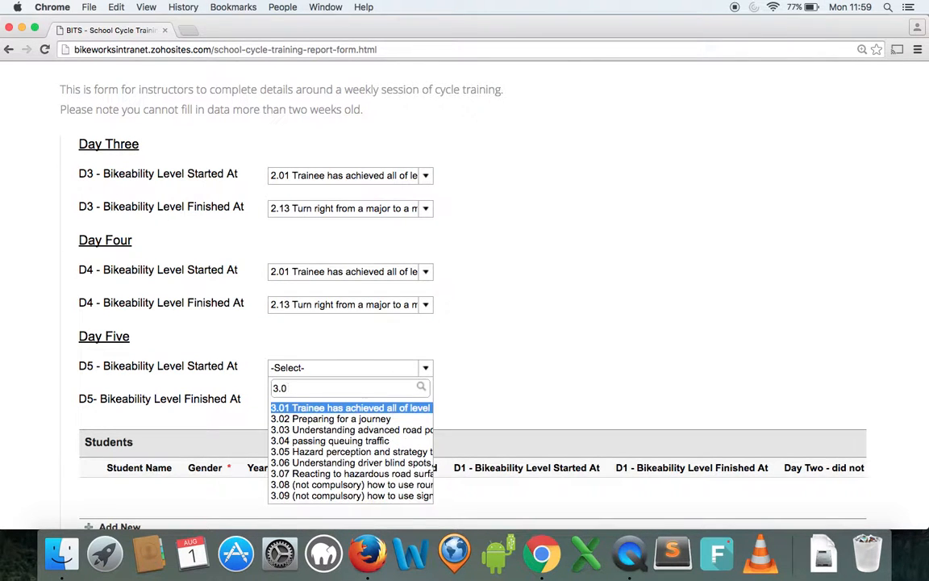
key("Return")
key("Tab")
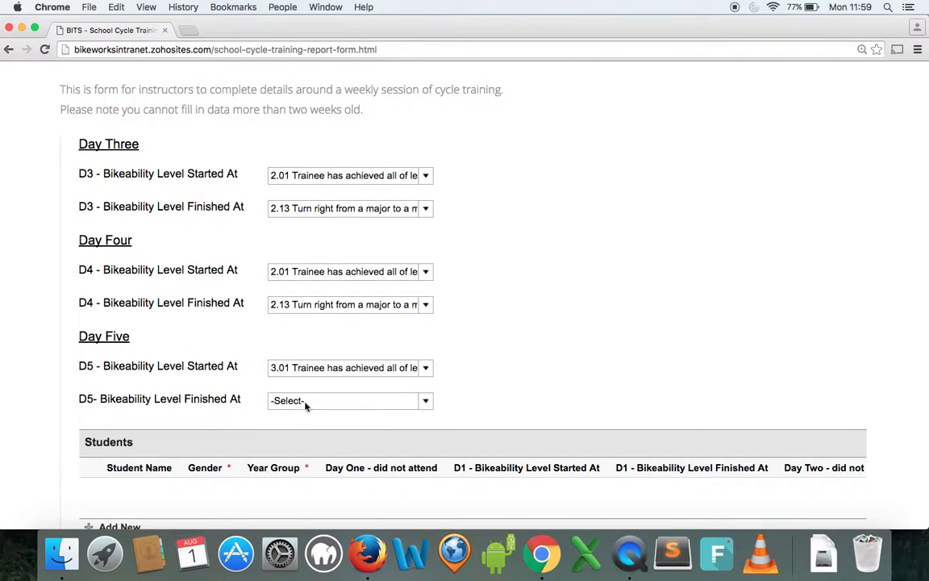
type("3.0")
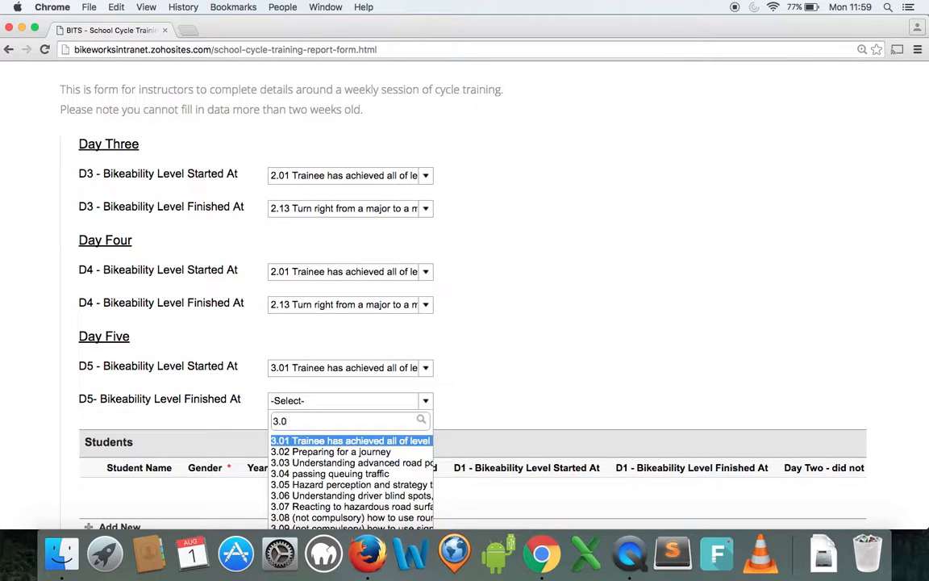
key("Down")
key("Down")
key("Down")
key("Down")
key("Down")
key("Return")
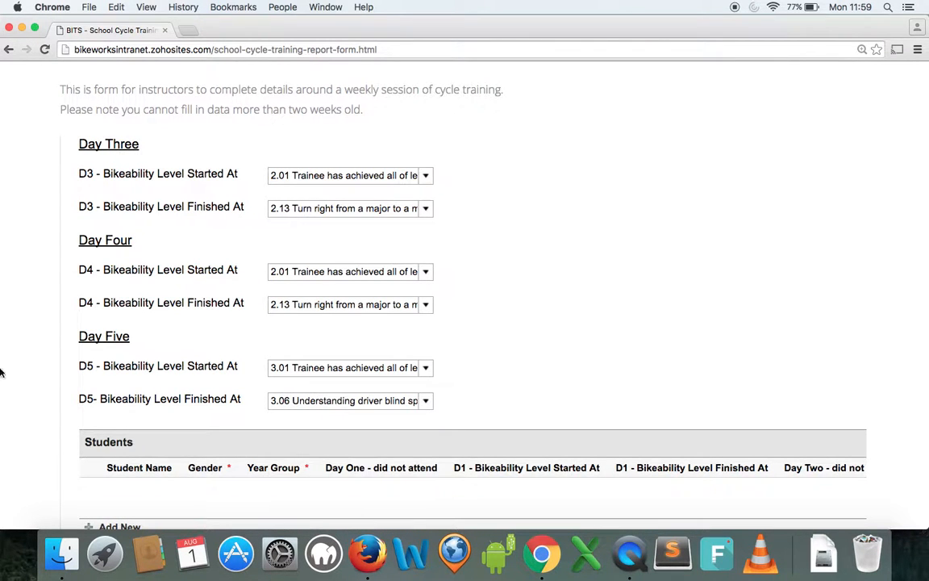
Add a student row for User One and mark the student as not attending Day One.
scroll(71, 368, "down", 5)
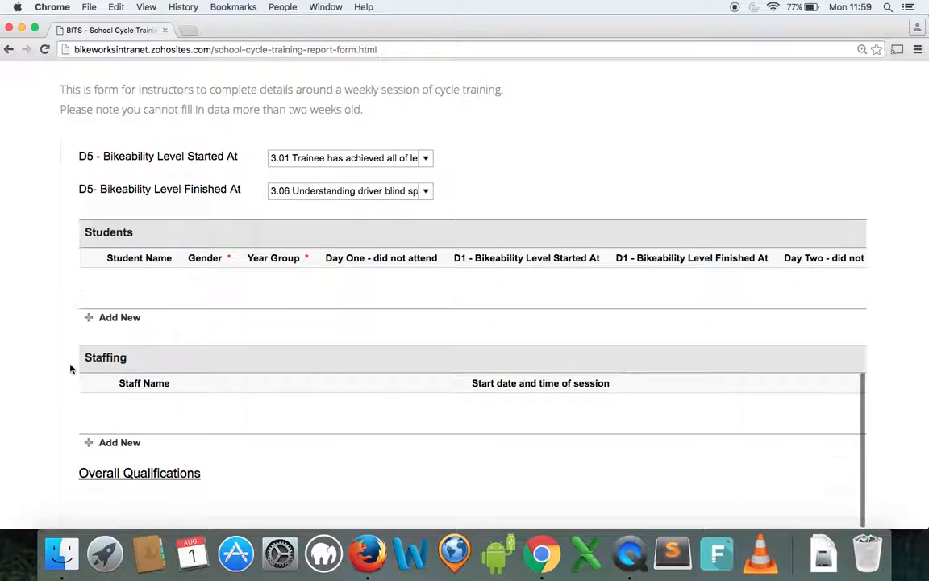
scroll(70, 368, "down", 4)
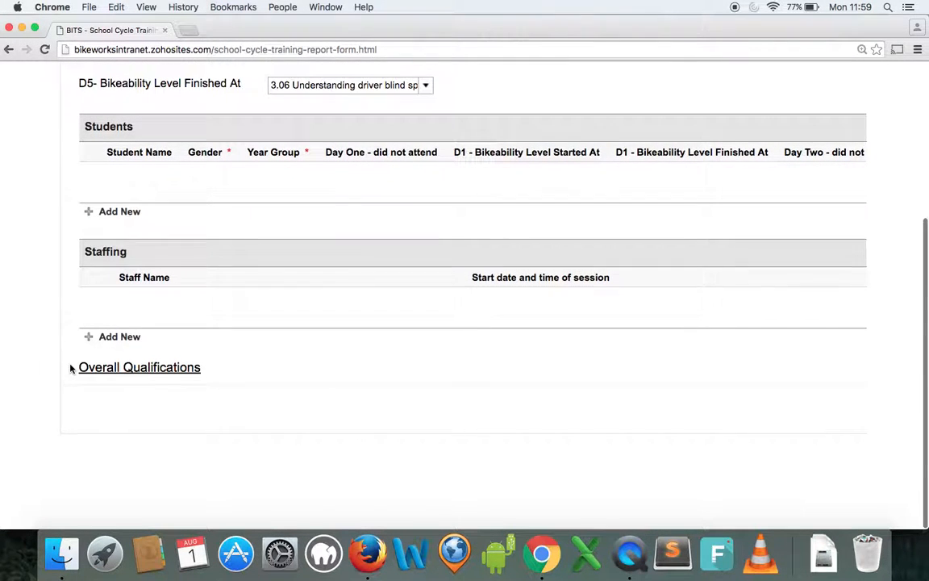
left_click(120, 214)
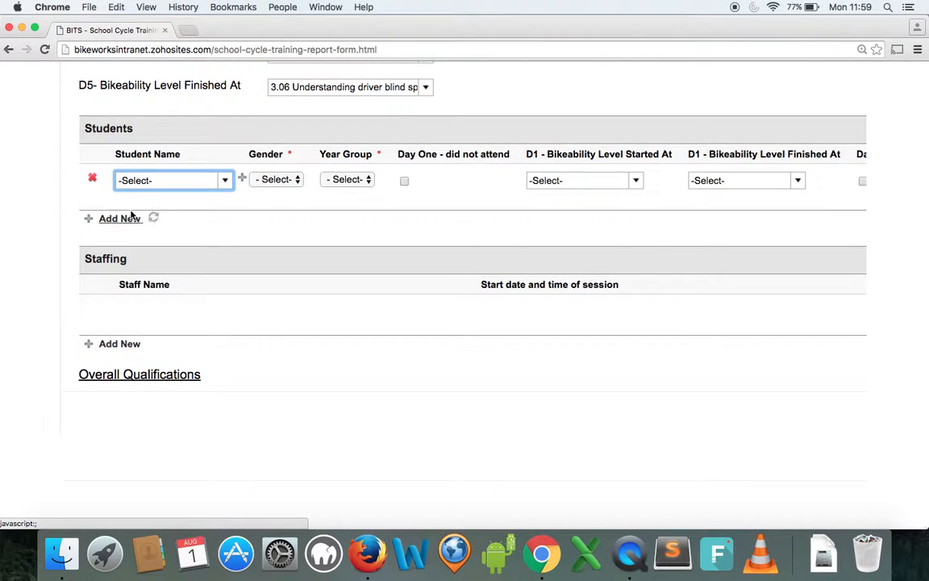
left_click(179, 187)
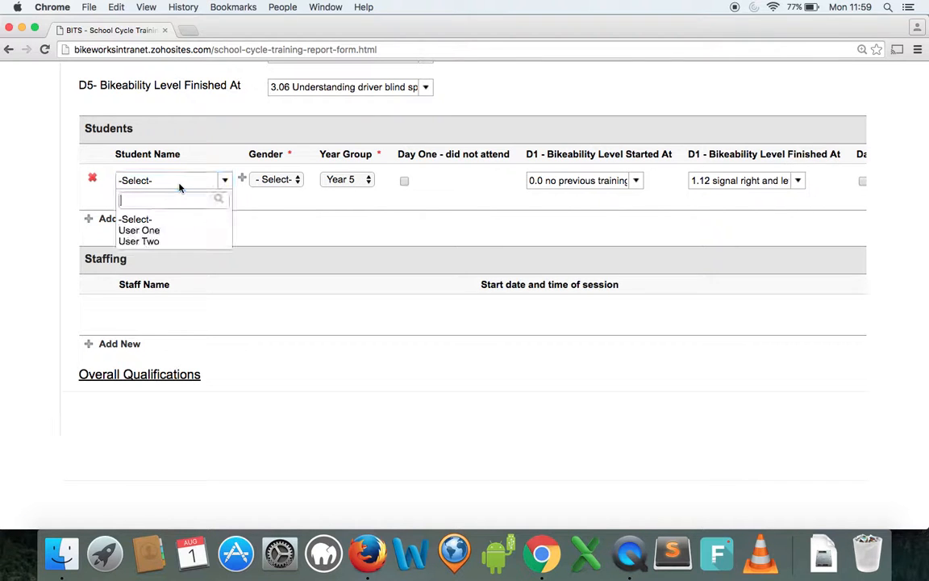
left_click(171, 232)
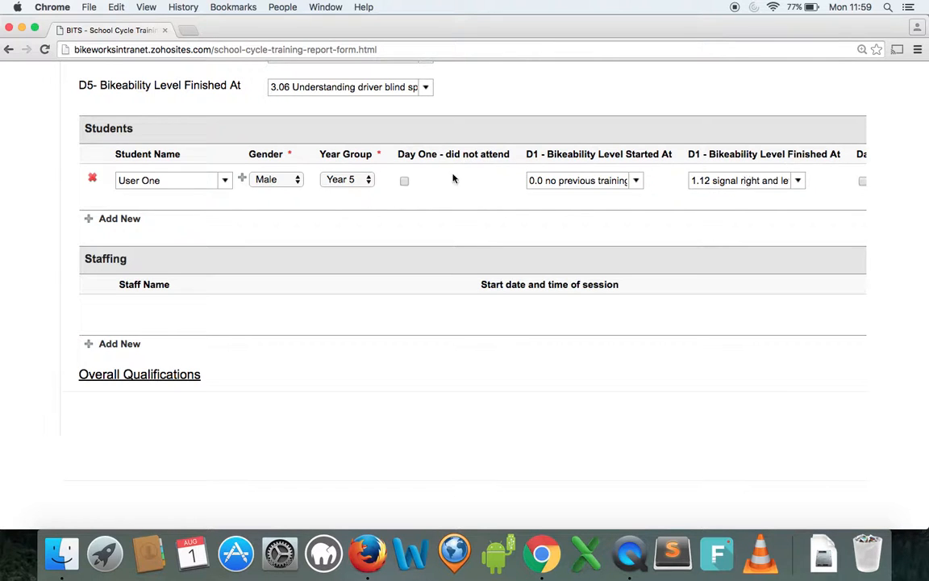
left_click(405, 182)
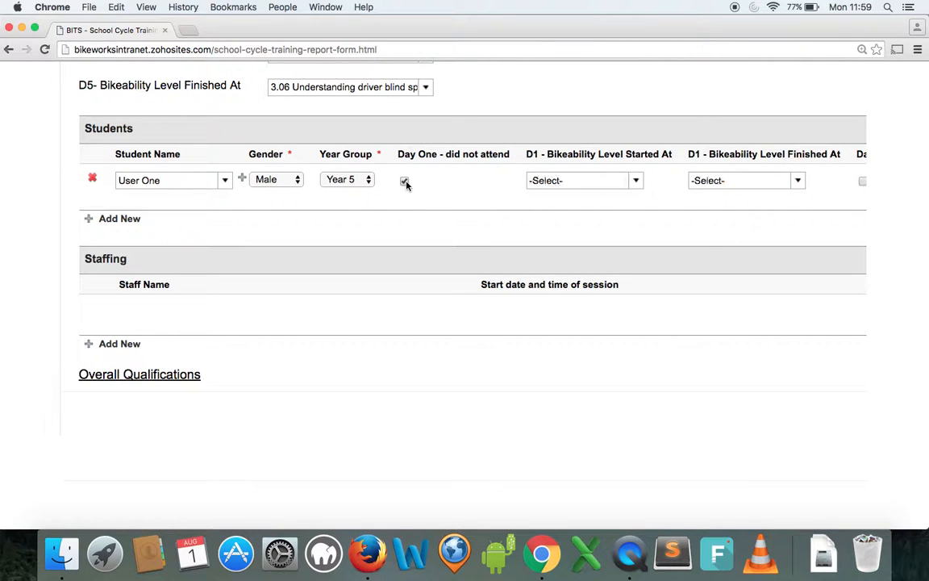
Set User One's Day Two Bikeability finishing level to 1.08 (Use gears).
scroll(496, 206, "right", 5)
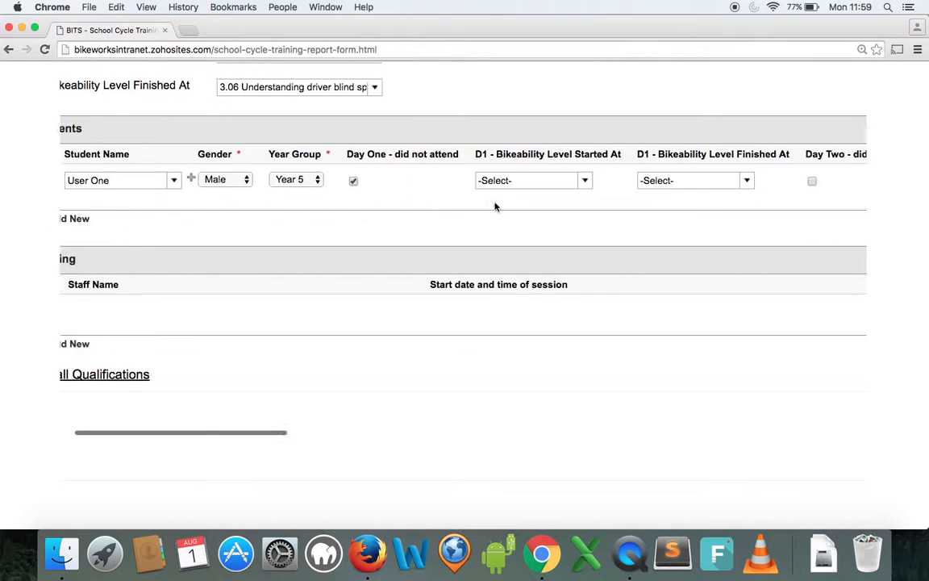
scroll(496, 207, "right", 10)
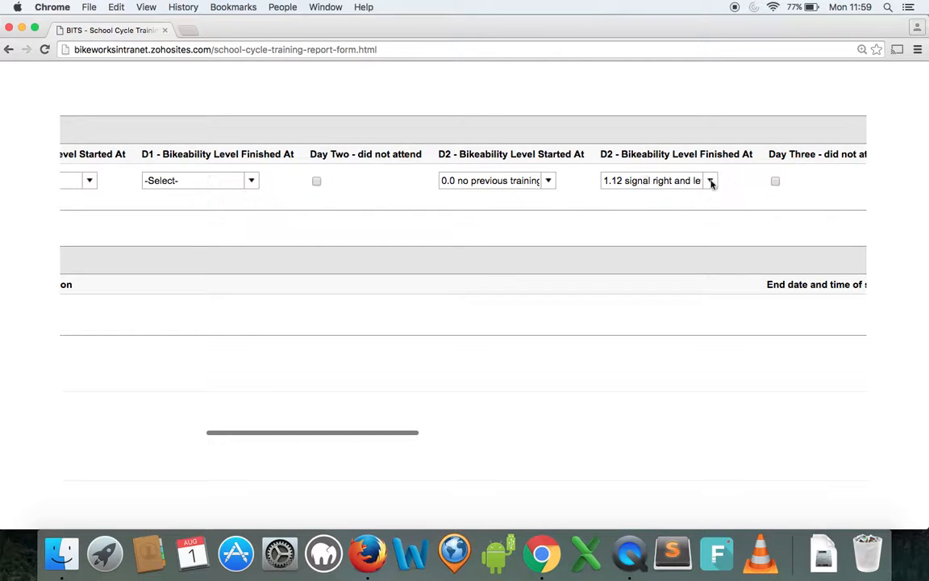
left_click(643, 181)
left_click(646, 318)
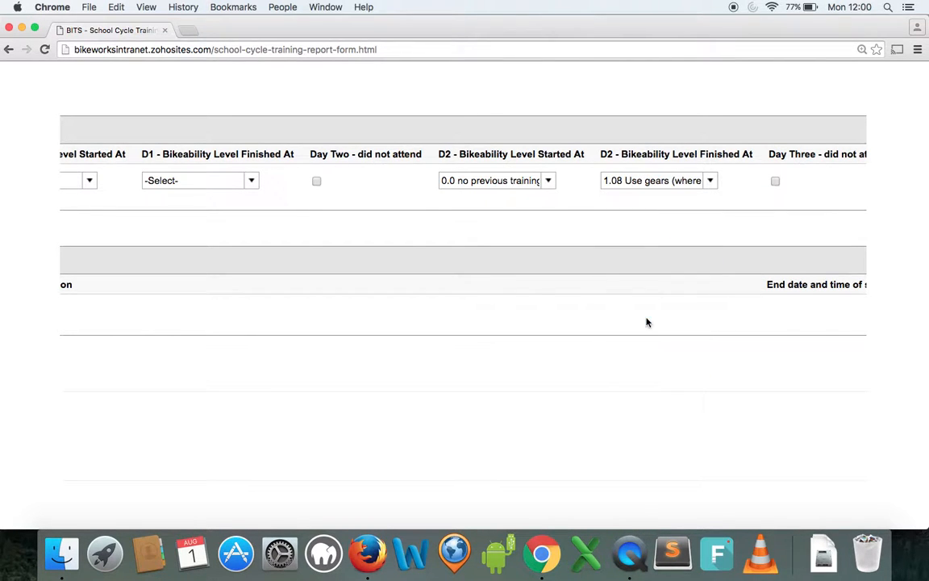
Mark User One as not attending Day Three.
scroll(604, 202, "right", 8)
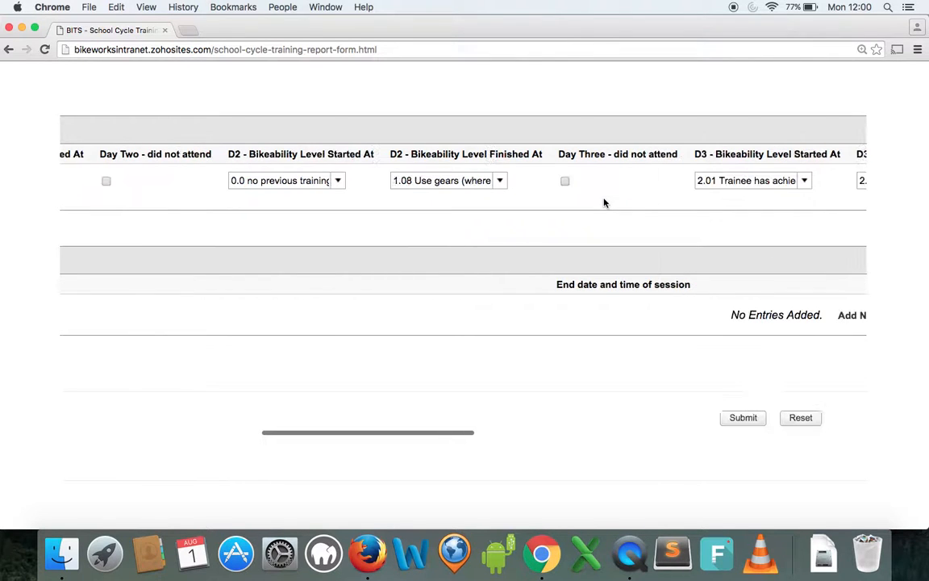
left_click(472, 181)
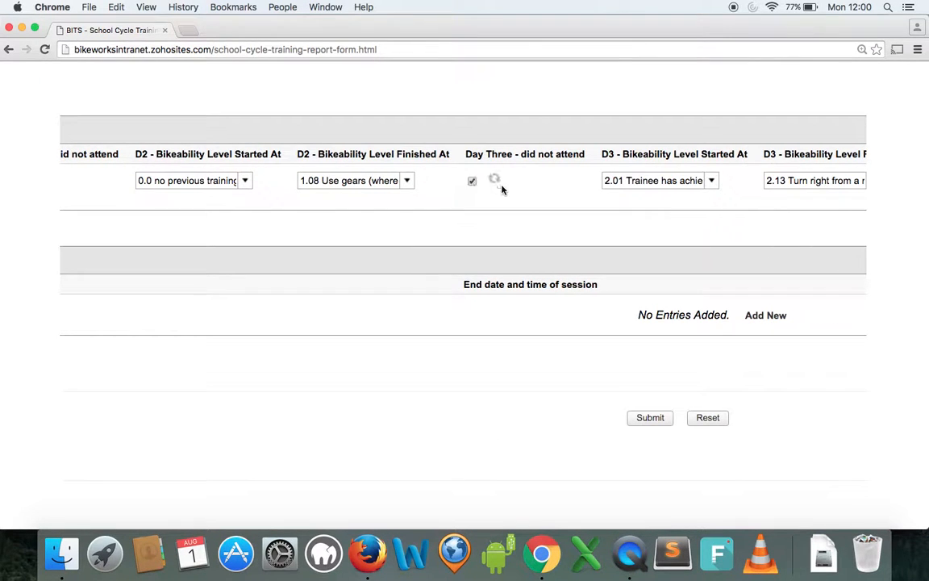
scroll(514, 190, "right", 2)
scroll(514, 190, "right", 10)
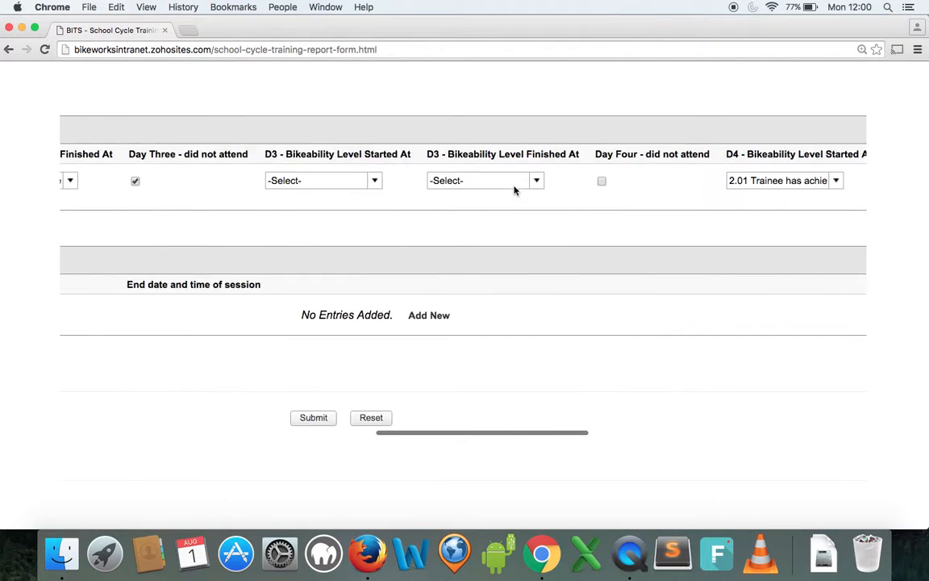
scroll(514, 189, "right", 4)
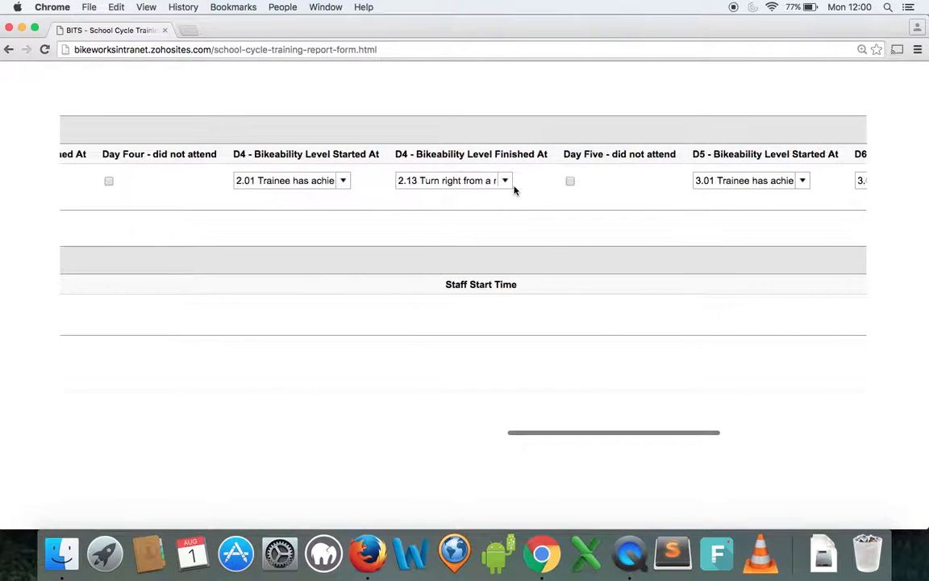
scroll(514, 190, "left", 15)
scroll(513, 189, "left", 5)
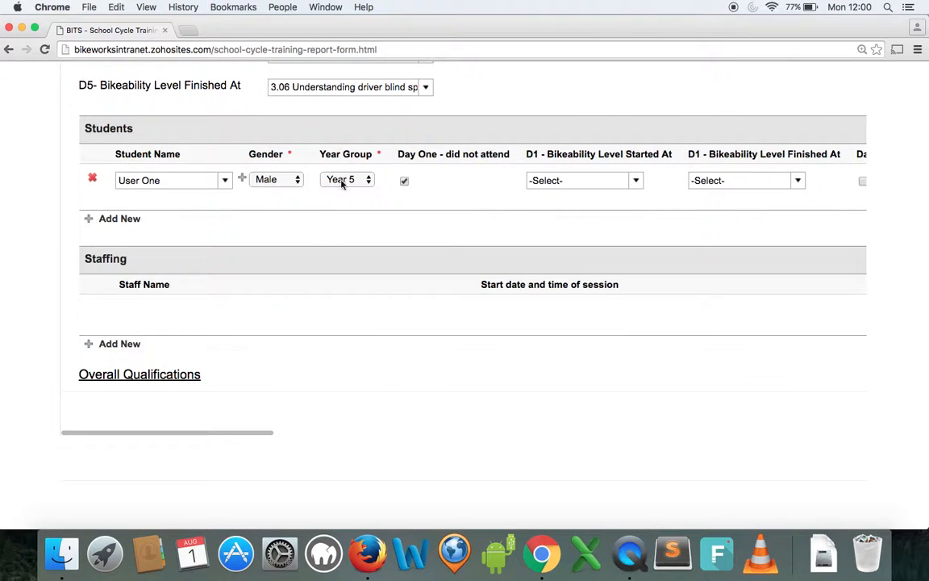
Add a second student row and select User Two as the student.
left_click(119, 219)
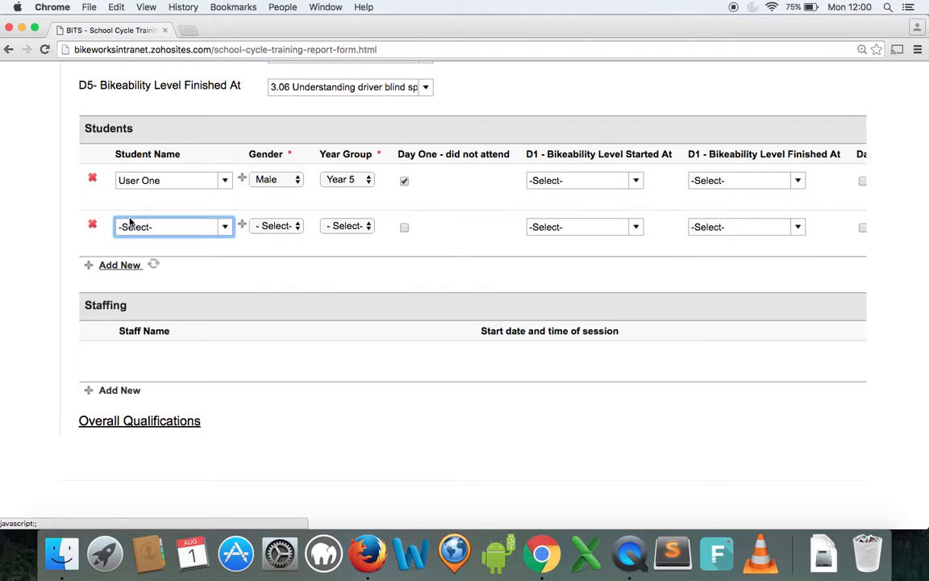
left_click(204, 230)
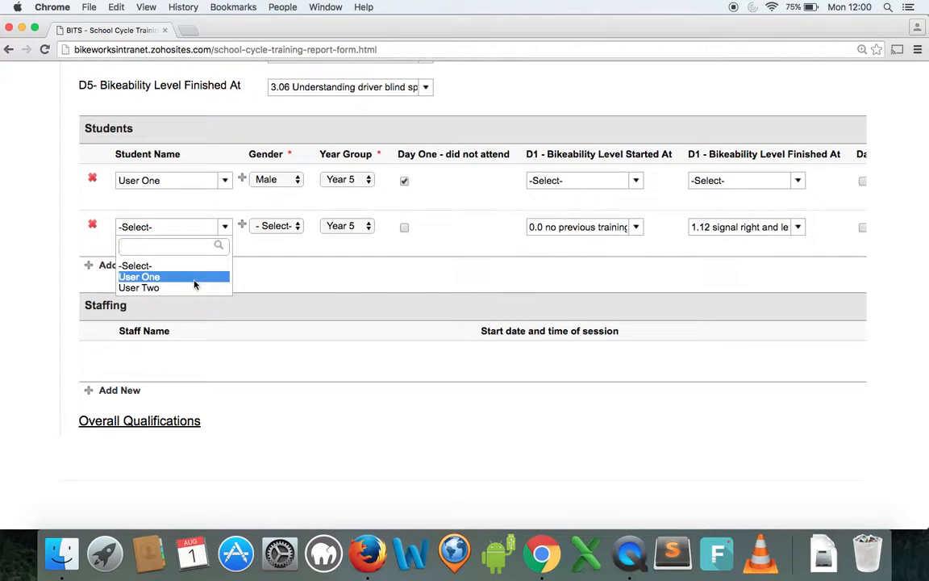
left_click(193, 288)
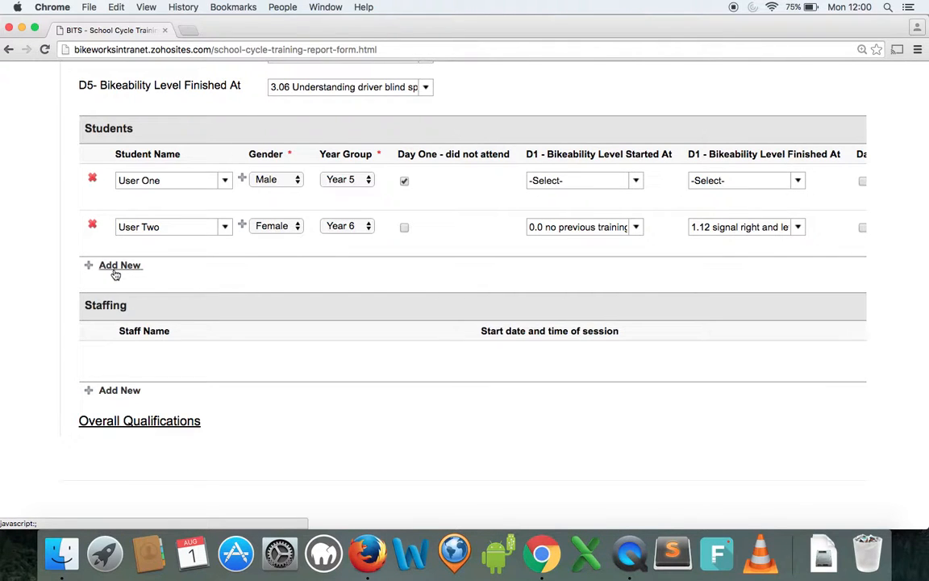
Add a third student row and open the registration form for a student missing from its name list.
left_click(117, 266)
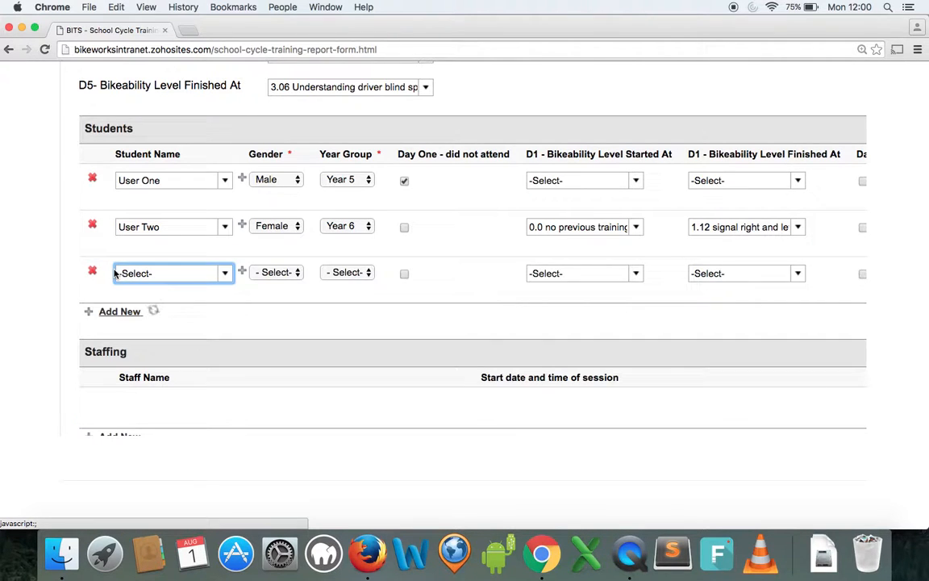
left_click(224, 275)
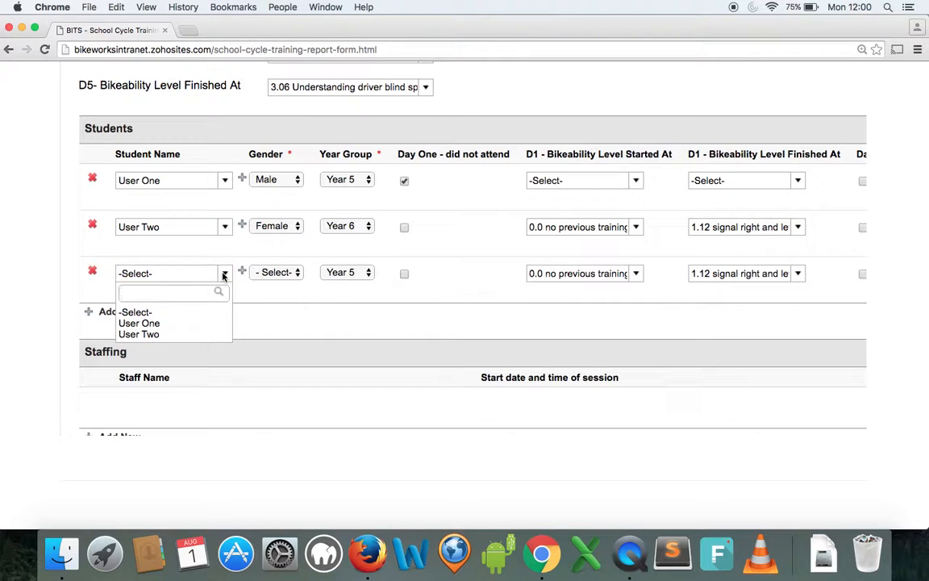
left_click(239, 282)
left_click(242, 273)
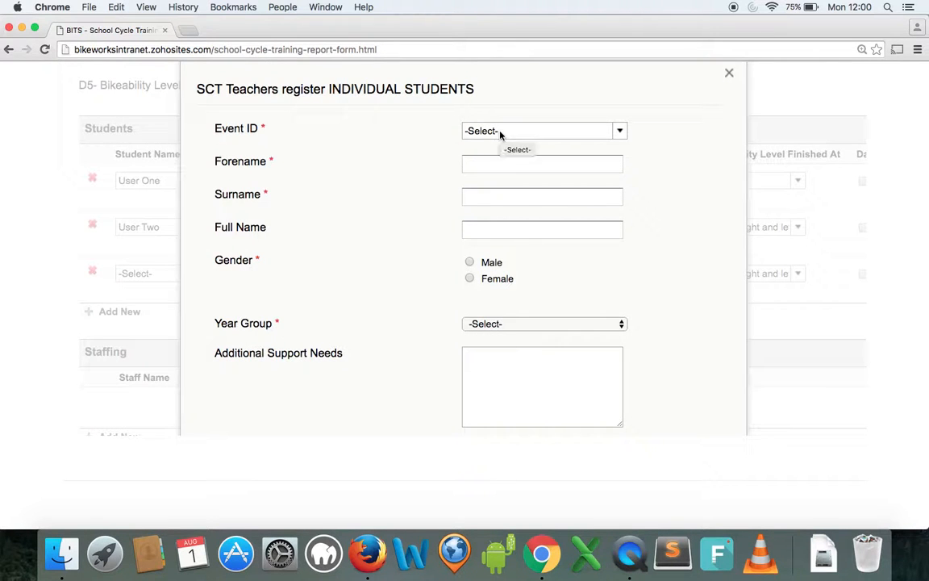
Find the "e - sct" events and set the new student's Event ID to "E - SCT - GRE - Bikeworks - 01-Aug-2016 09:00:00".
left_click(500, 133)
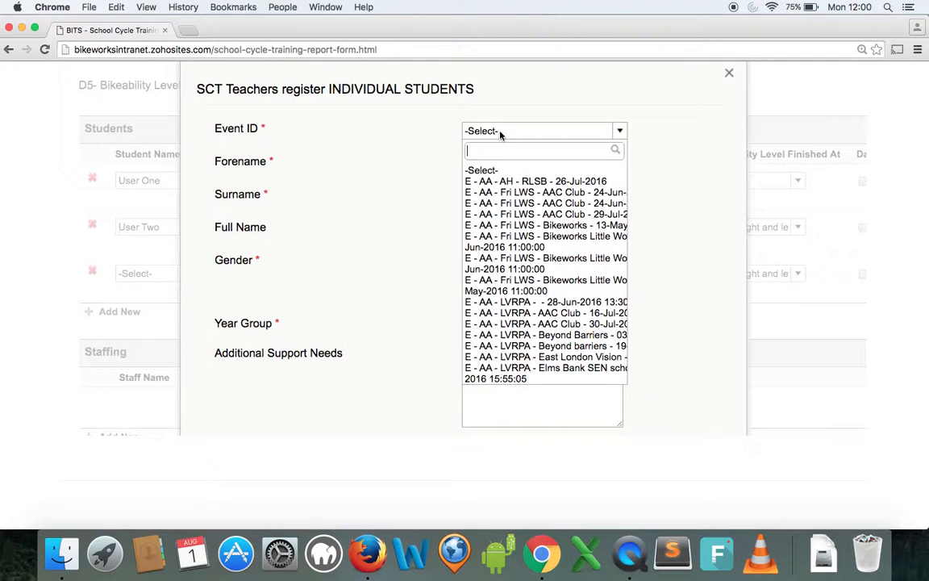
type("e - ")
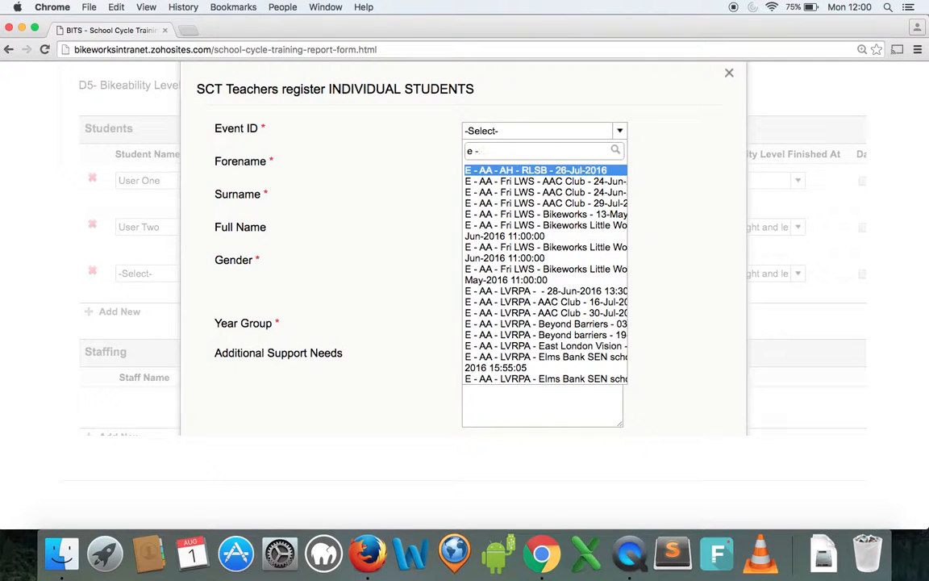
type("sct")
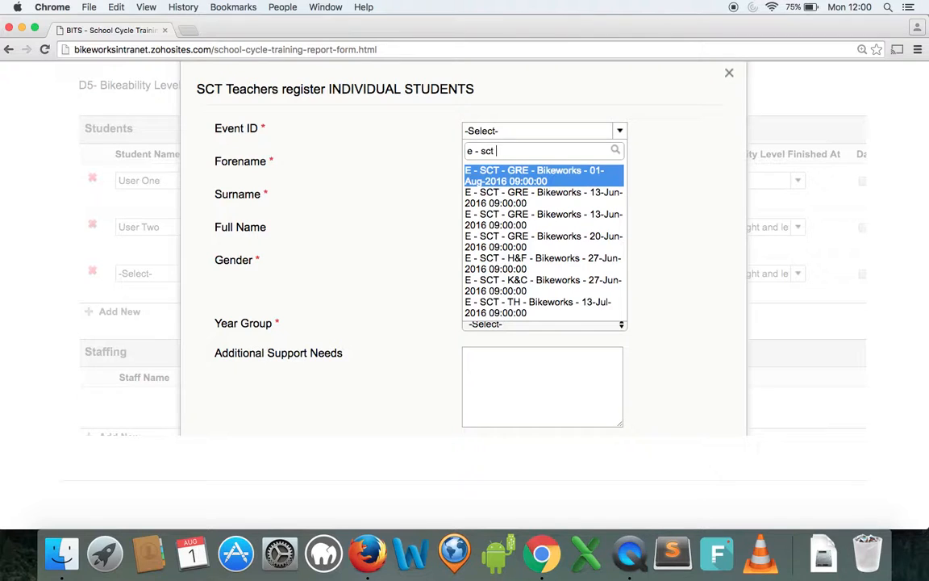
type(" -")
left_click(542, 177)
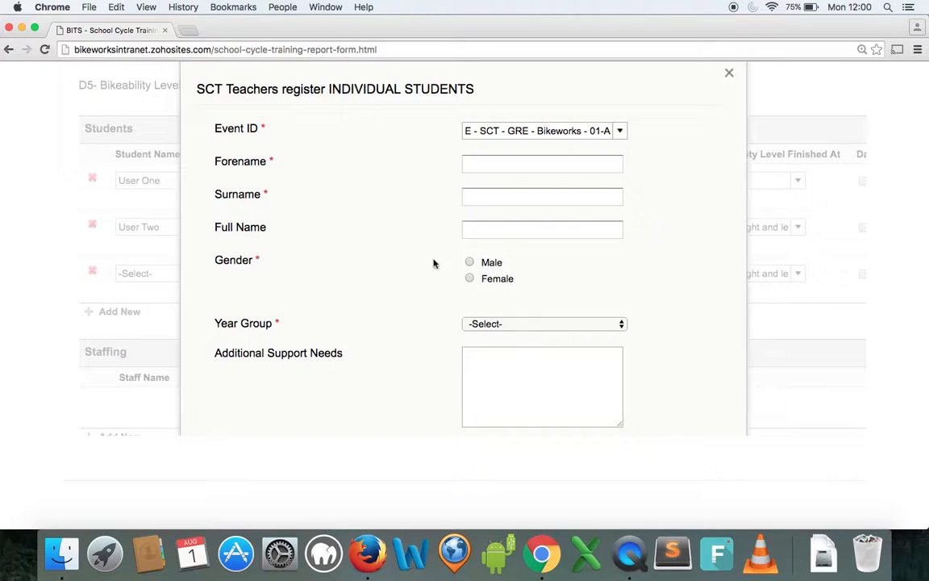
Review the individual student registration form, close it without submitting, and remove the blank third student row.
scroll(436, 359, "down", 3)
scroll(435, 359, "down", 1)
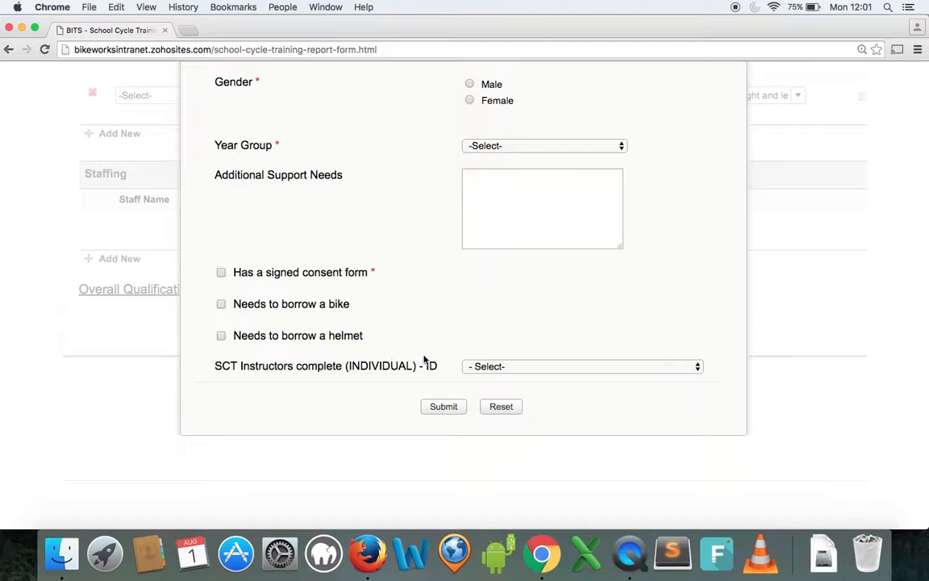
scroll(430, 352, "up", 1)
scroll(432, 352, "up", 15)
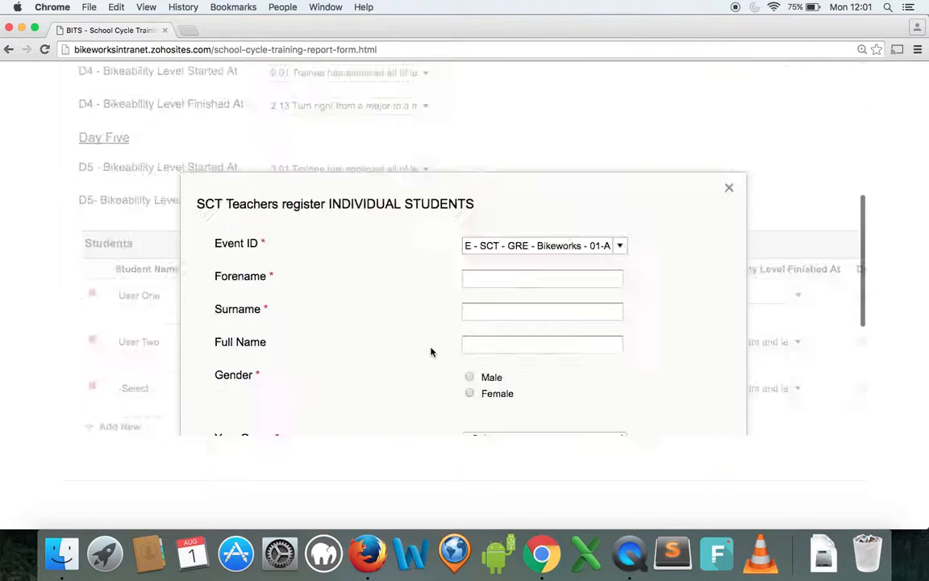
scroll(585, 200, "down", 8)
scroll(613, 193, "down", 3)
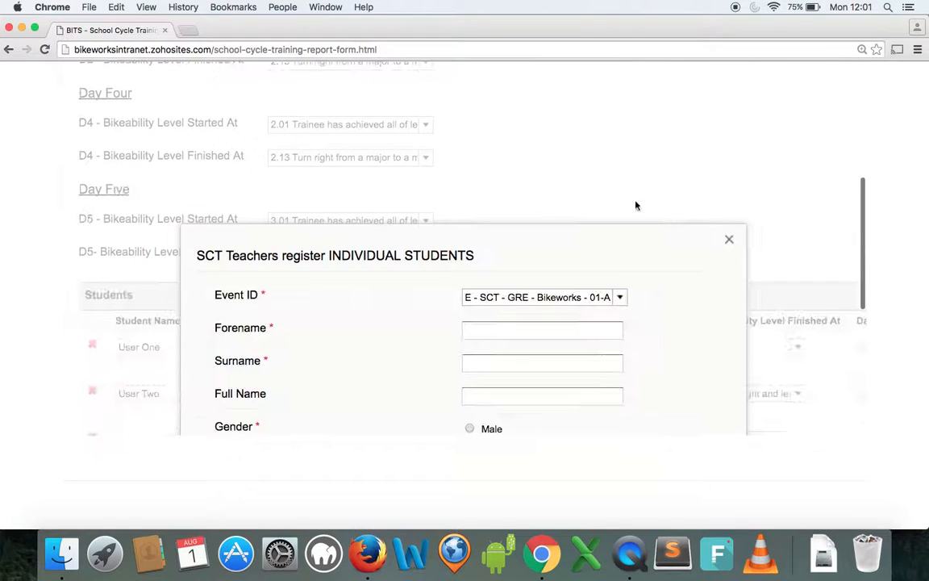
left_click(726, 239)
scroll(212, 328, "down", 2)
scroll(212, 329, "down", 3)
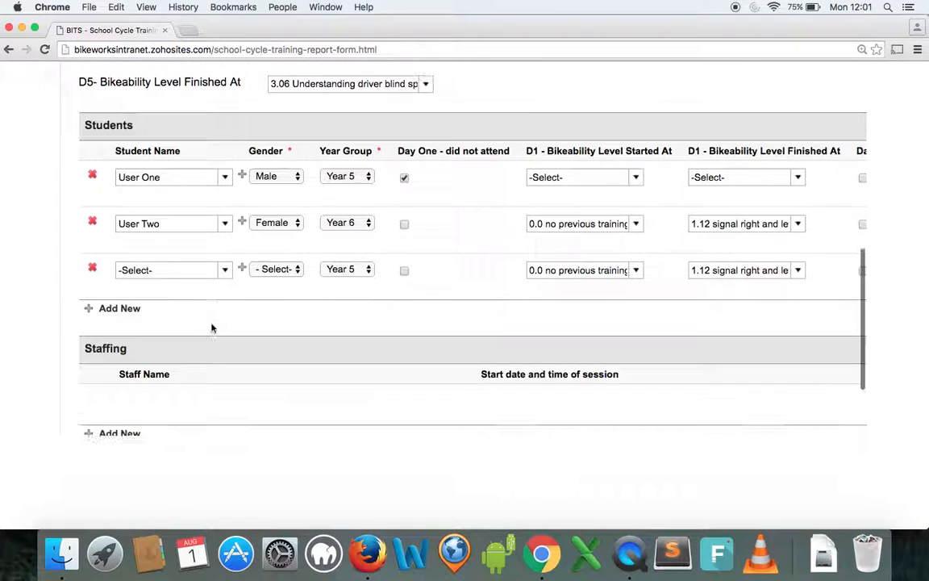
scroll(88, 242, "up", 1)
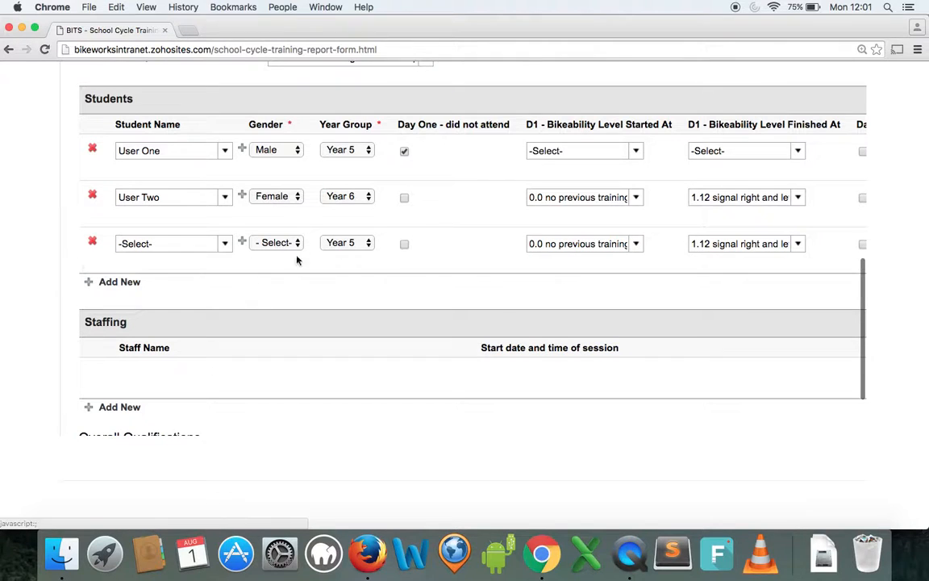
left_click(93, 243)
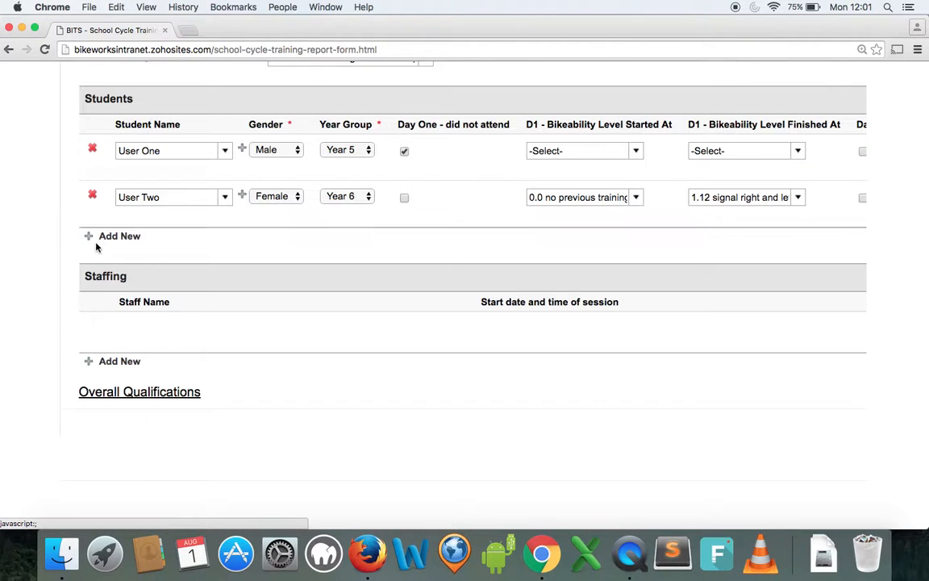
Add a row to the Staffing section and select the staff member's name.
left_click(107, 363)
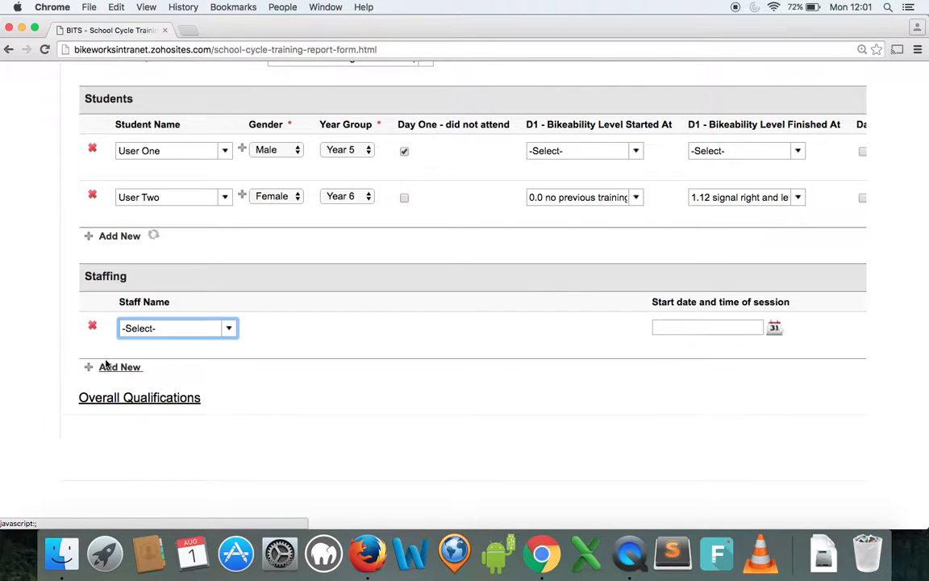
left_click(171, 327)
type("ben")
key("Return")
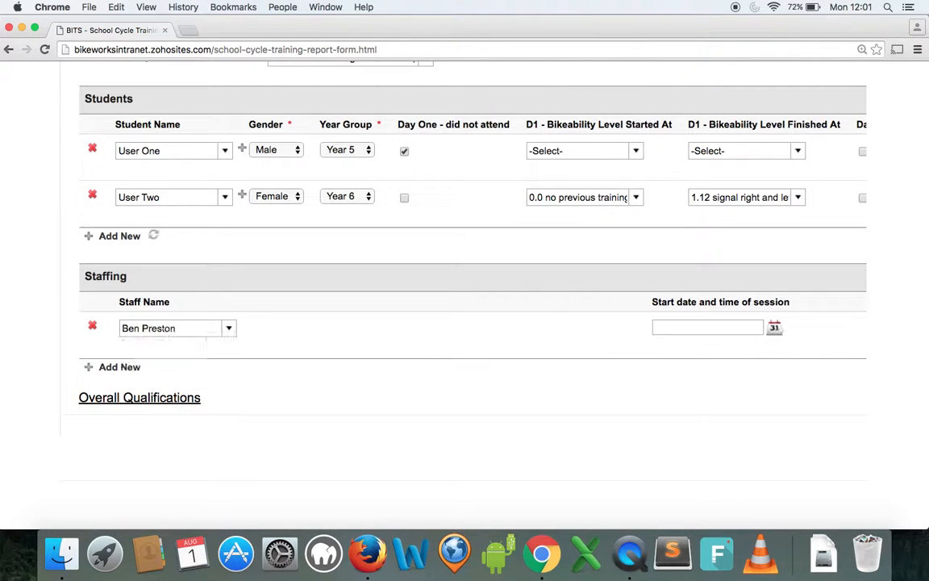
Set the staff member's session start date and time to 01-Aug-2016 09:00:00.
left_click(774, 328)
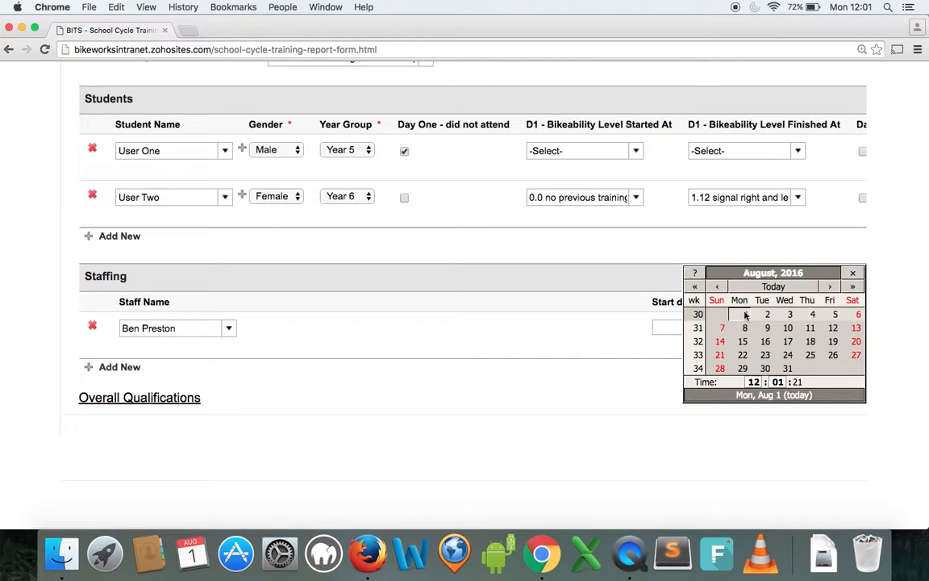
left_click(746, 315)
left_click_drag(754, 329, 717, 329)
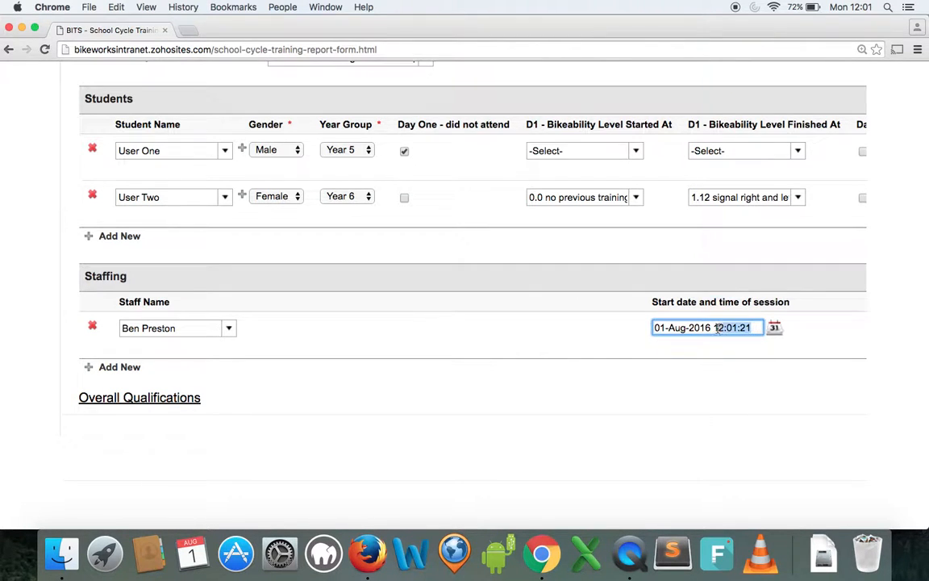
type("0")
scroll(465, 242, "right", 10)
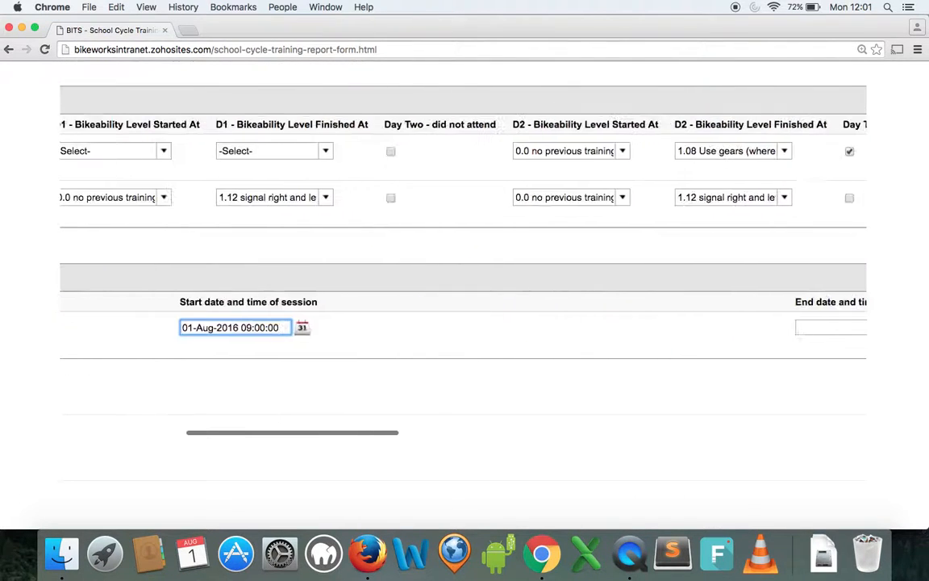
Set the staff member's session end date and time to 01-Aug-2016 15:30:00.
scroll(741, 328, "right", 4)
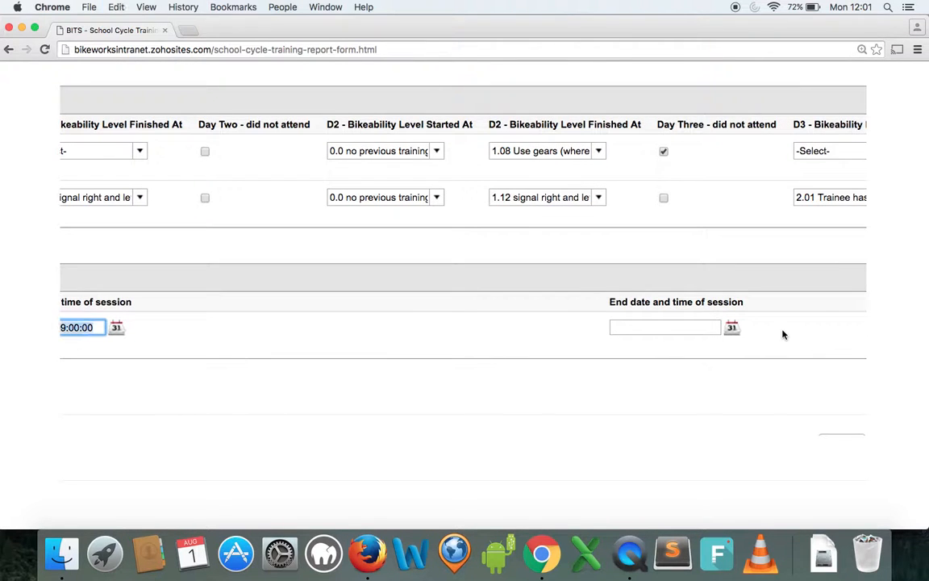
left_click(659, 325)
type("01-Aug-2016 09:00:00")
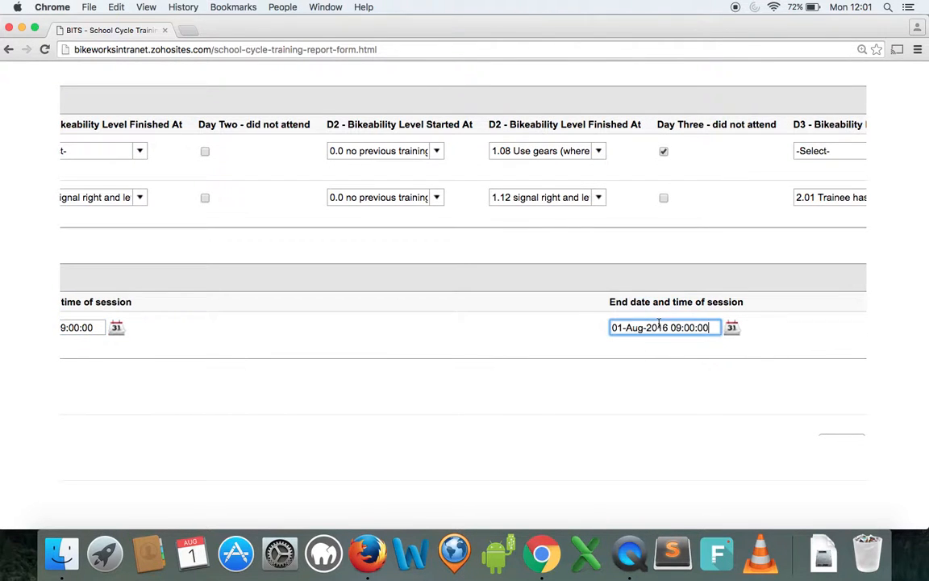
left_click(682, 328)
key("BackSpace")
key("BackSpace")
type("15")
Review the Staff Start Time and Staff End Time against the session times in the Staffing row.
scroll(712, 318, "right", 3)
scroll(714, 321, "right", 15)
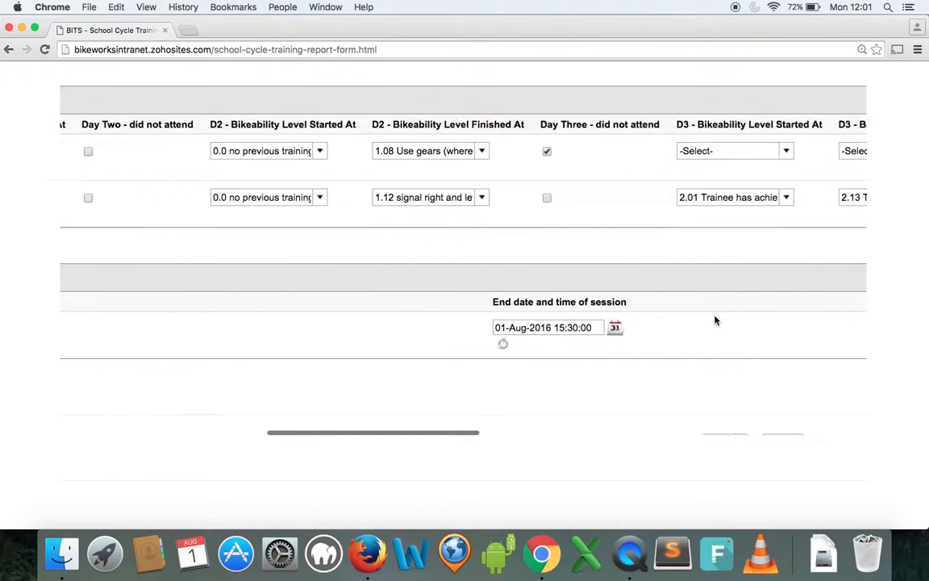
scroll(715, 321, "right", 2)
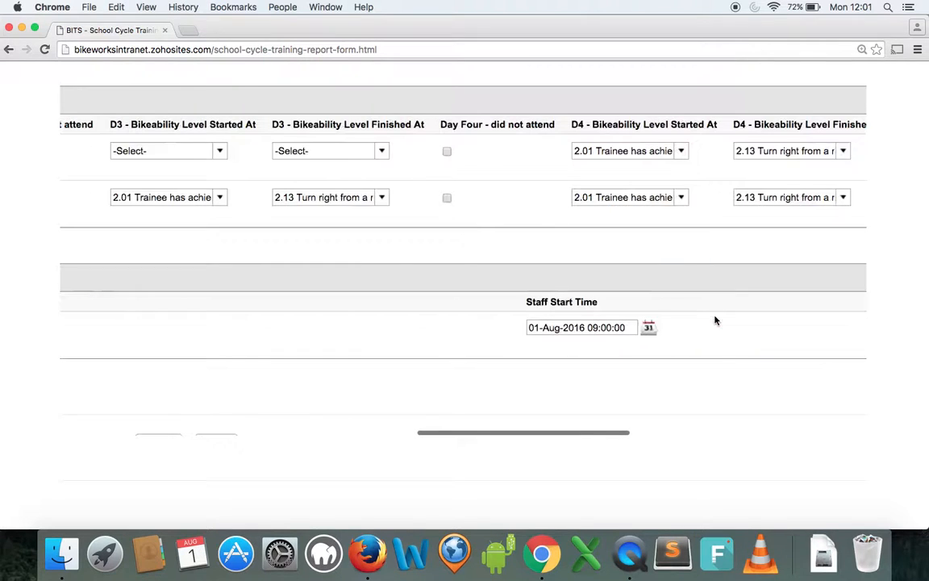
scroll(677, 322, "right", 15)
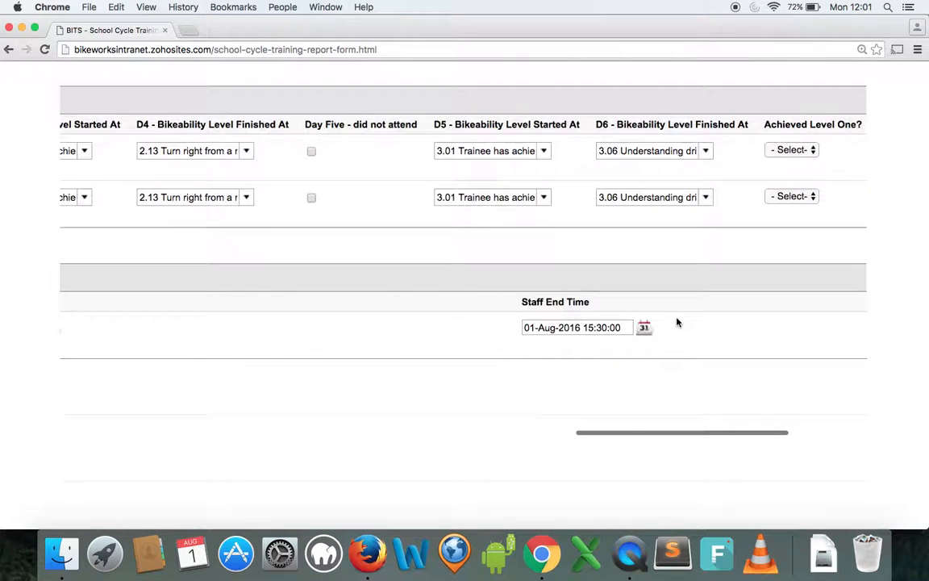
scroll(676, 322, "left", 3)
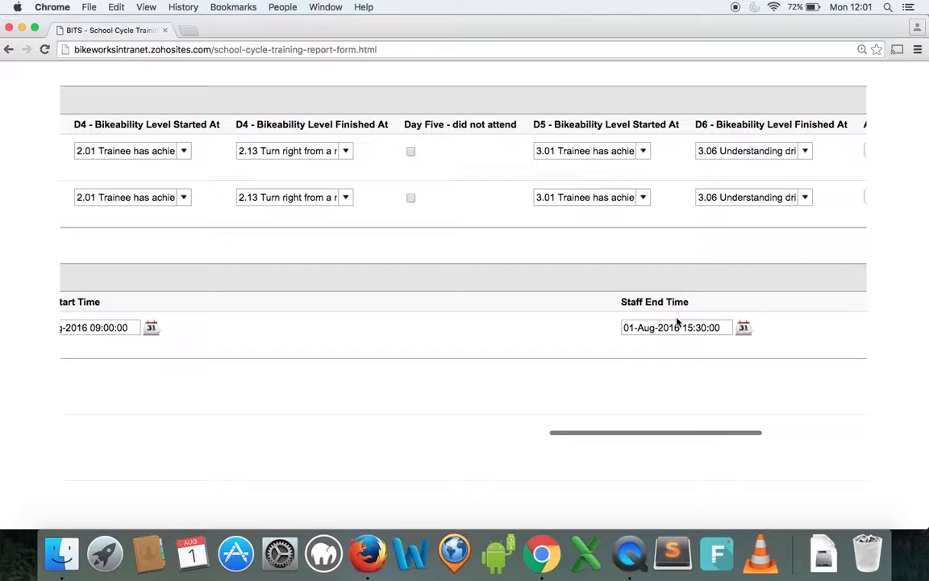
scroll(677, 321, "left", 3)
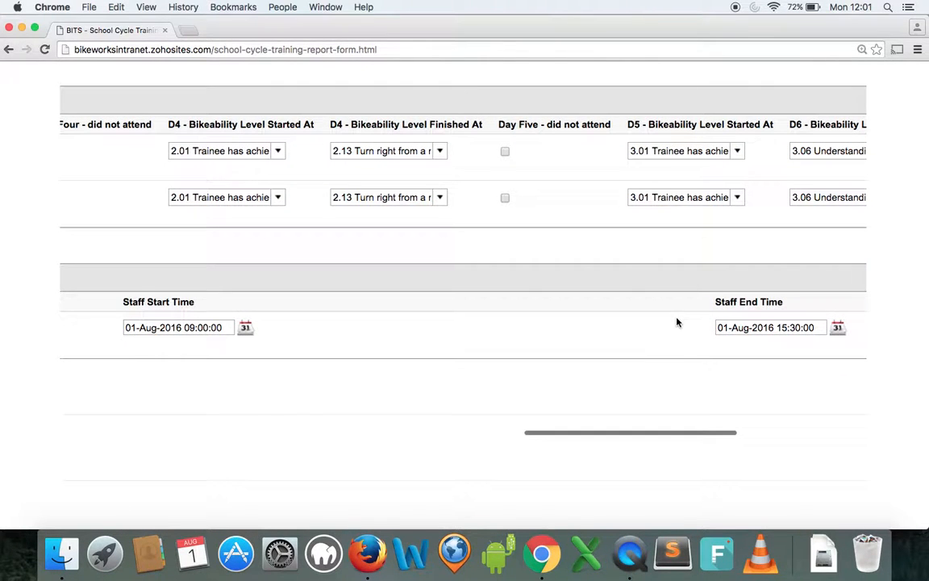
scroll(677, 322, "left", 10)
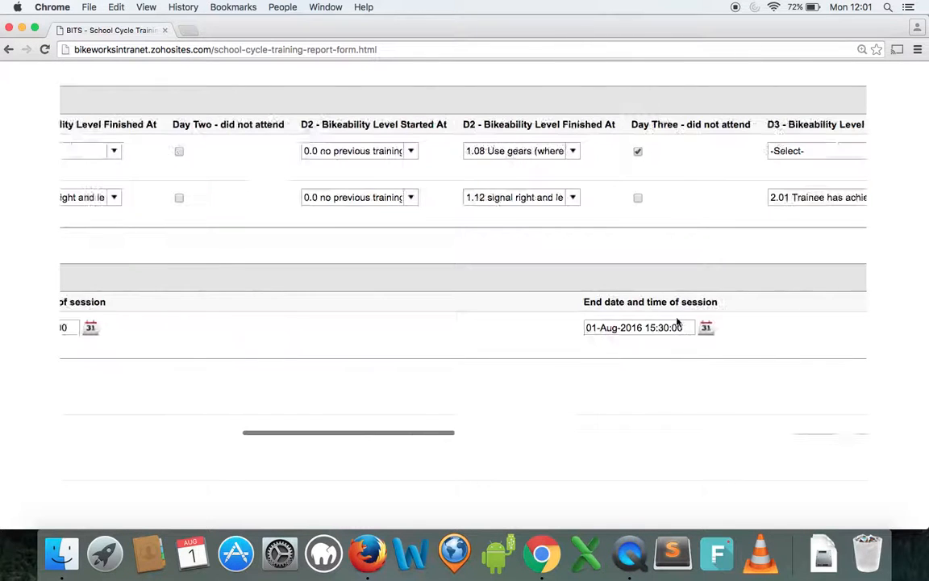
scroll(677, 322, "left", 10)
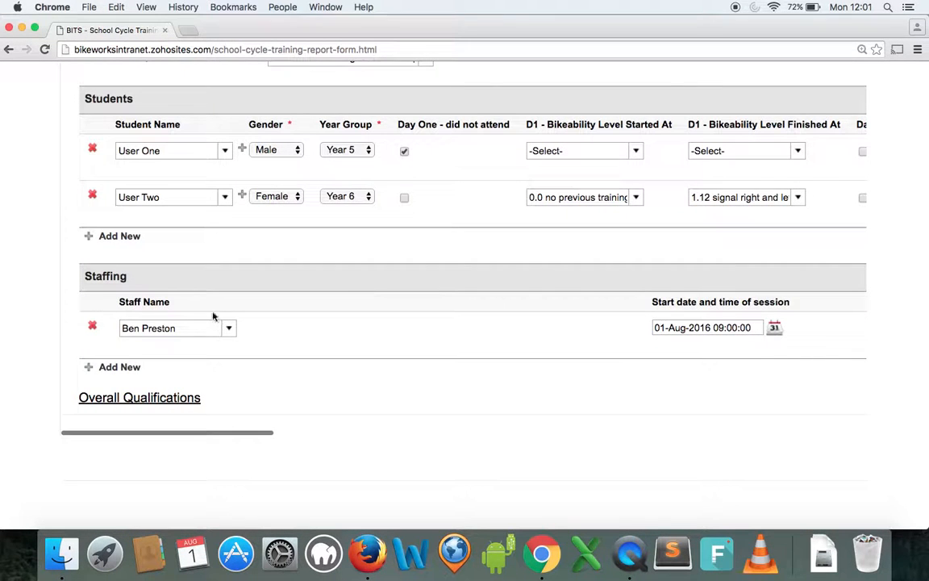
Add three more rows to the Staffing section and select the same staff member in each.
left_click(121, 368)
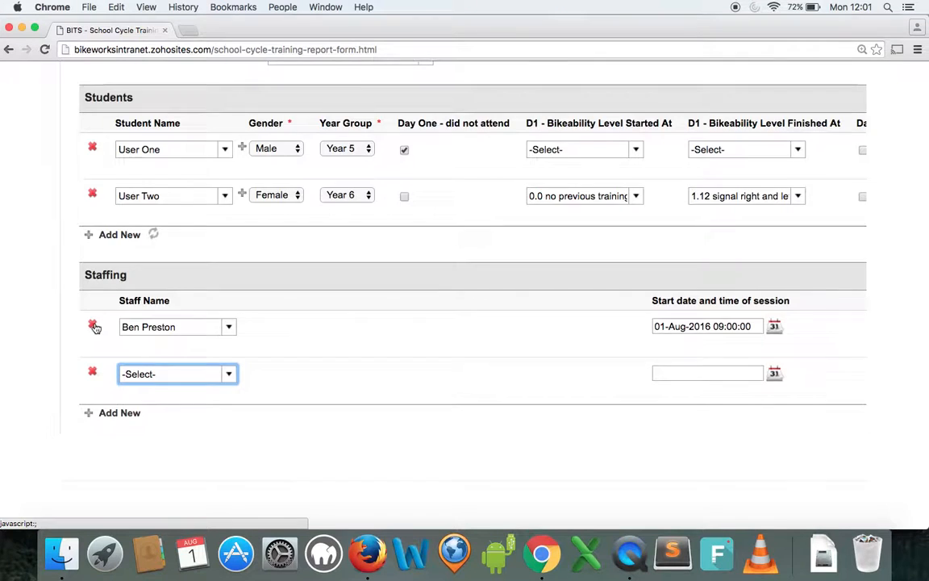
scroll(97, 339, "down", 2)
left_click(193, 300)
type("ben")
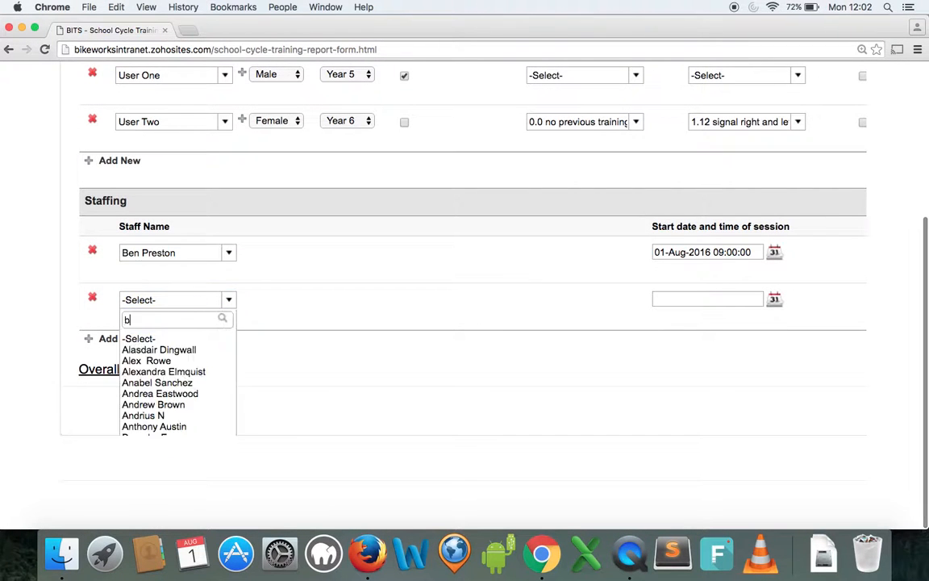
key("Return")
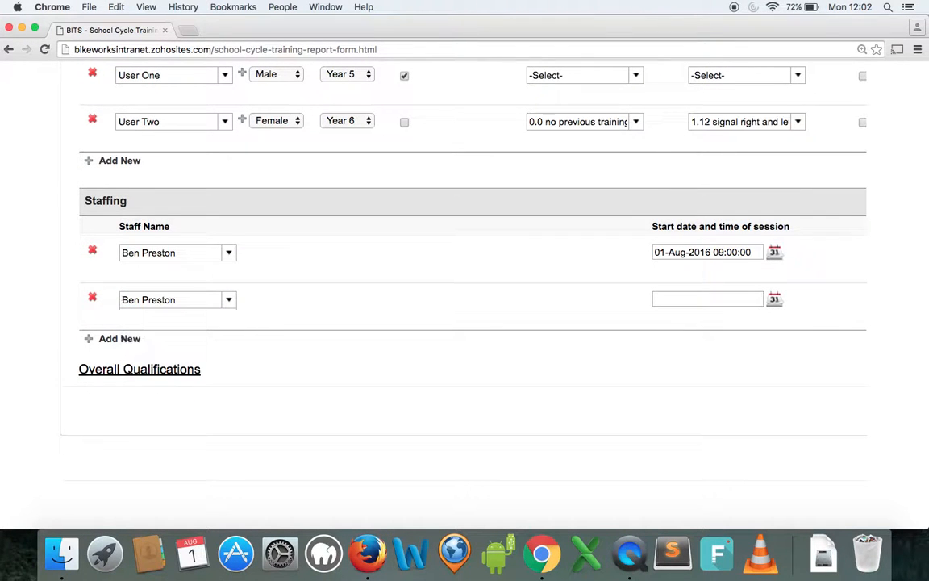
left_click(126, 339)
left_click(193, 302)
type("ben")
key("Return")
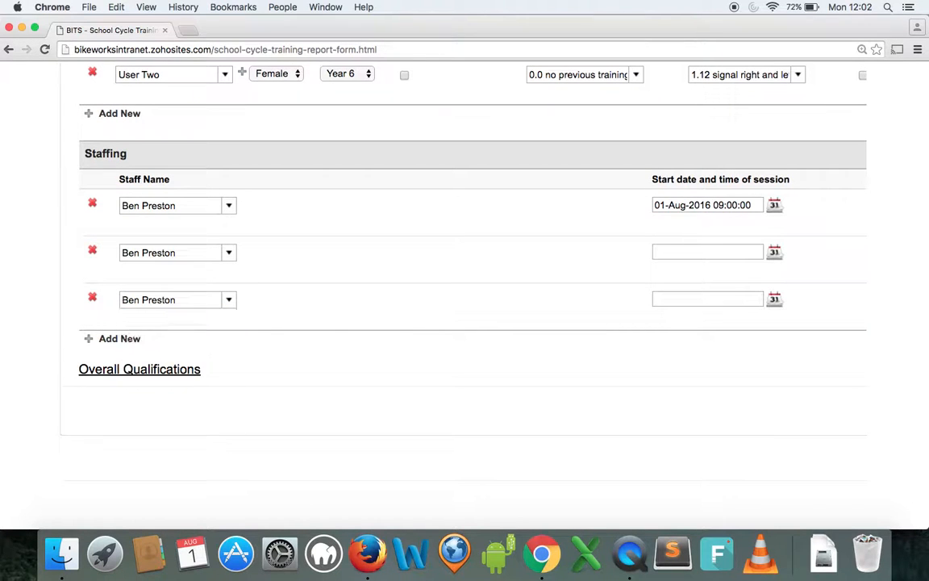
left_click(125, 338)
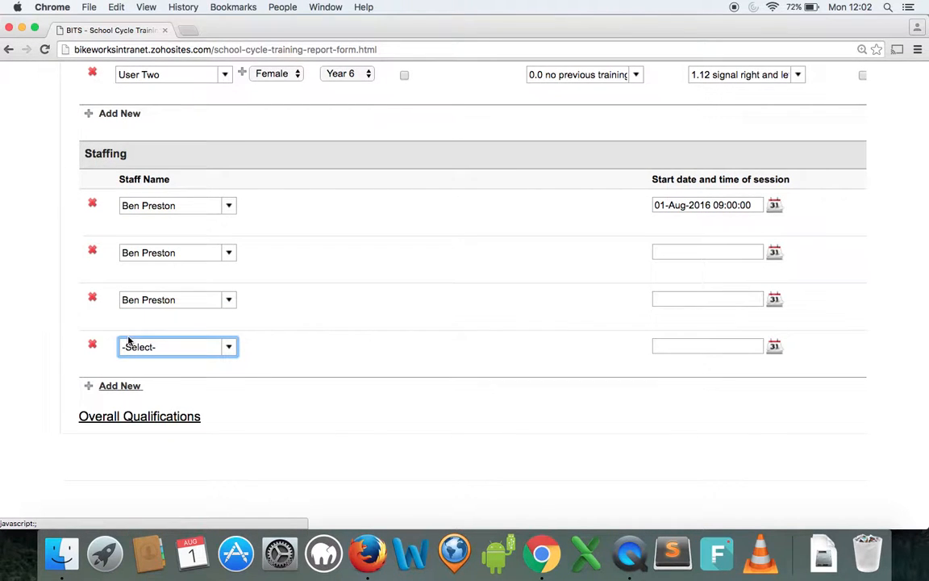
type("ben")
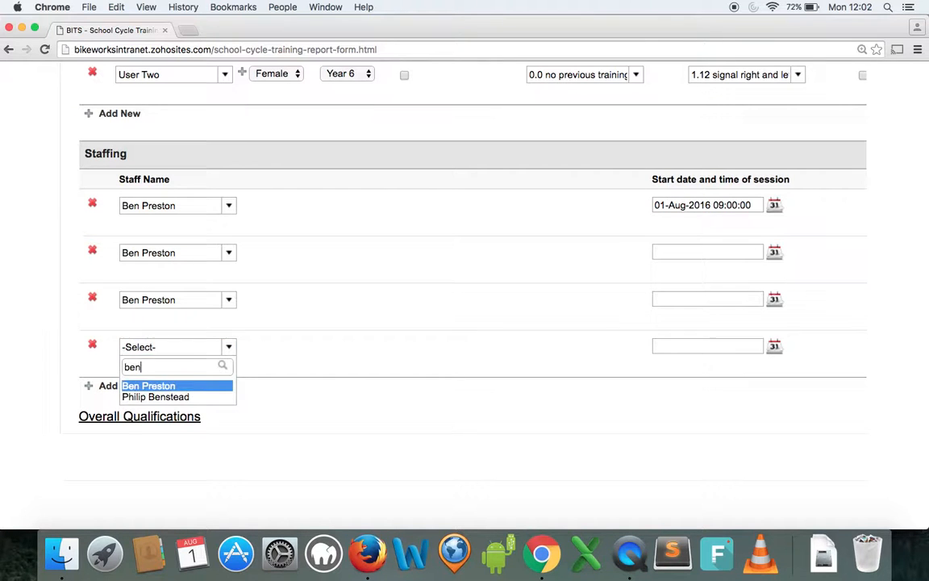
key("Return")
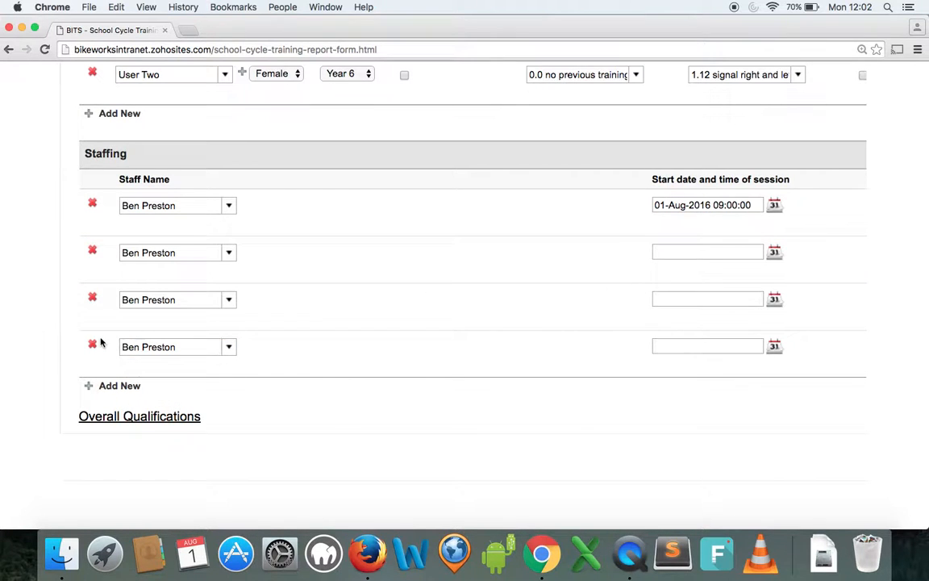
Remove the three extra Staffing rows that have no session times.
left_click(91, 301)
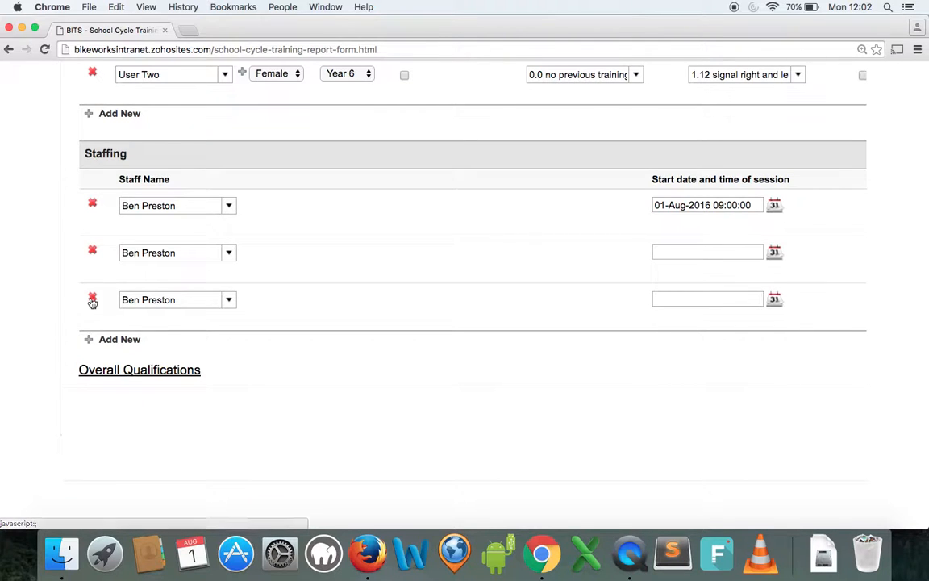
left_click(91, 252)
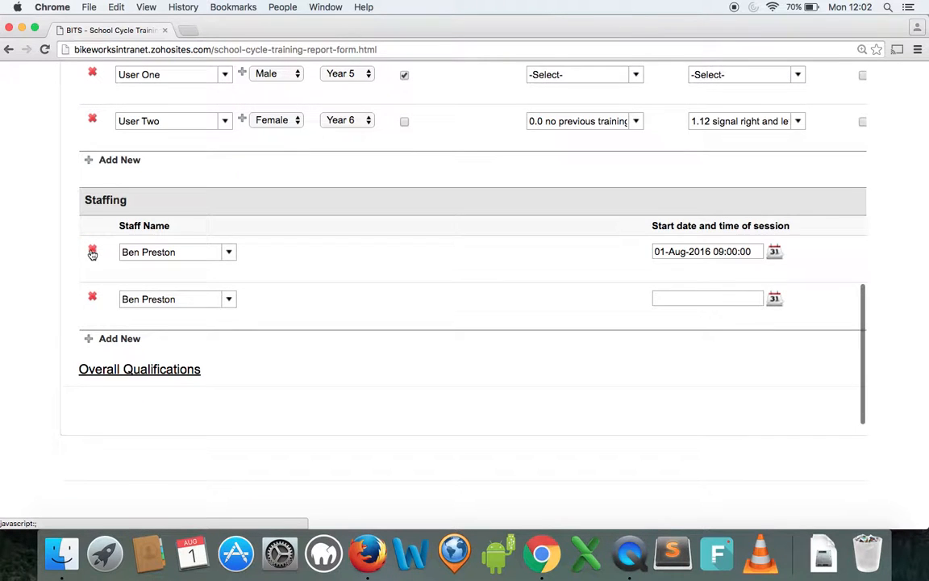
left_click(92, 299)
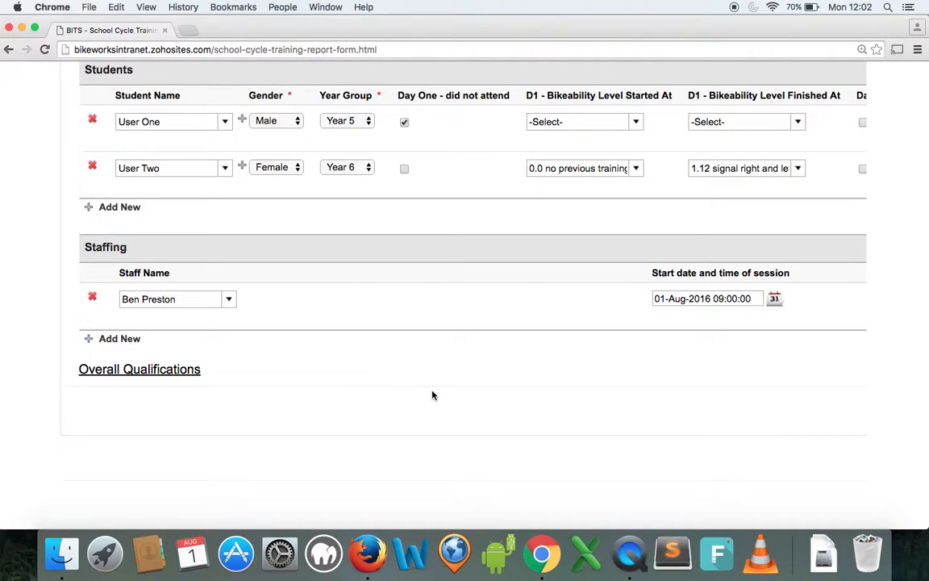
Submit the completed School Cycle Training Report Form.
scroll(431, 395, "right", 5)
scroll(431, 395, "right", 8)
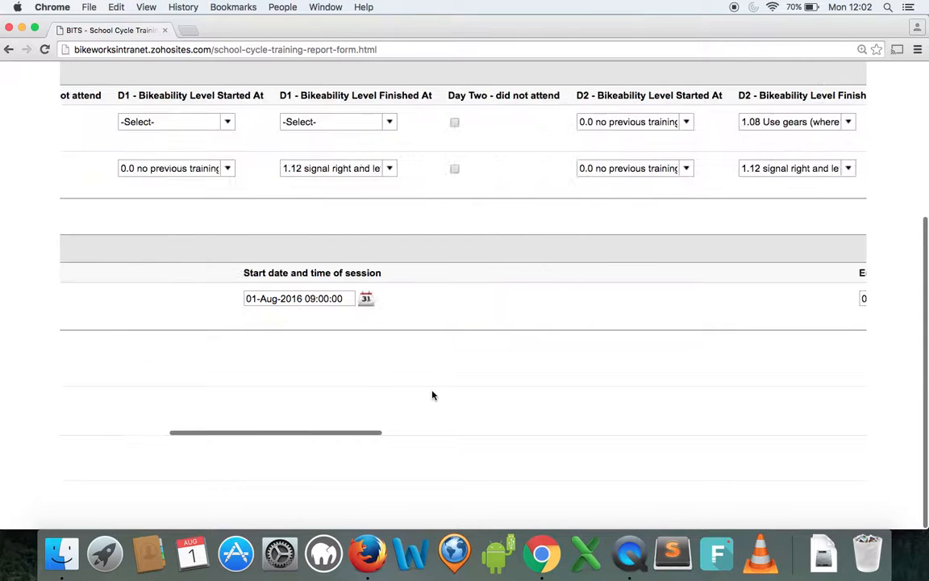
scroll(432, 394, "right", 4)
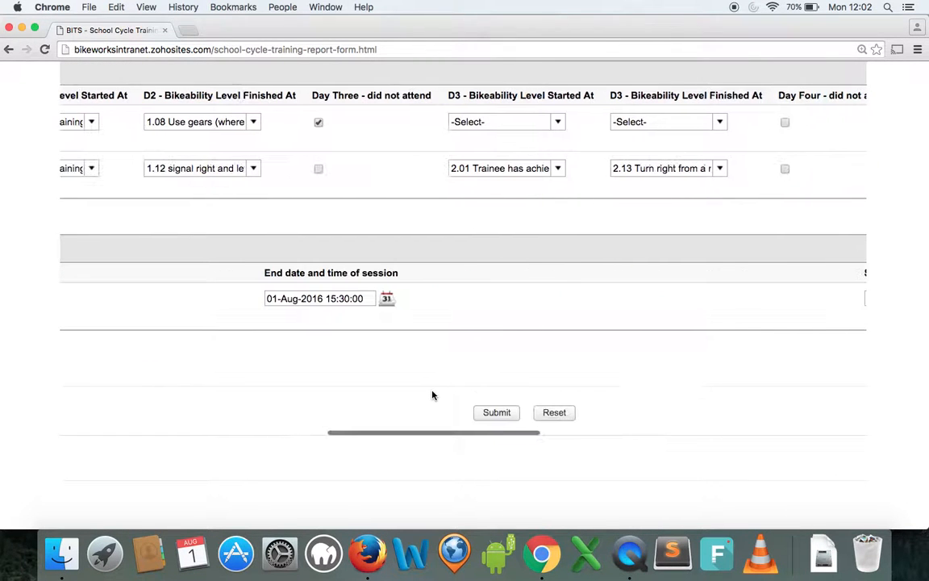
left_click(497, 412)
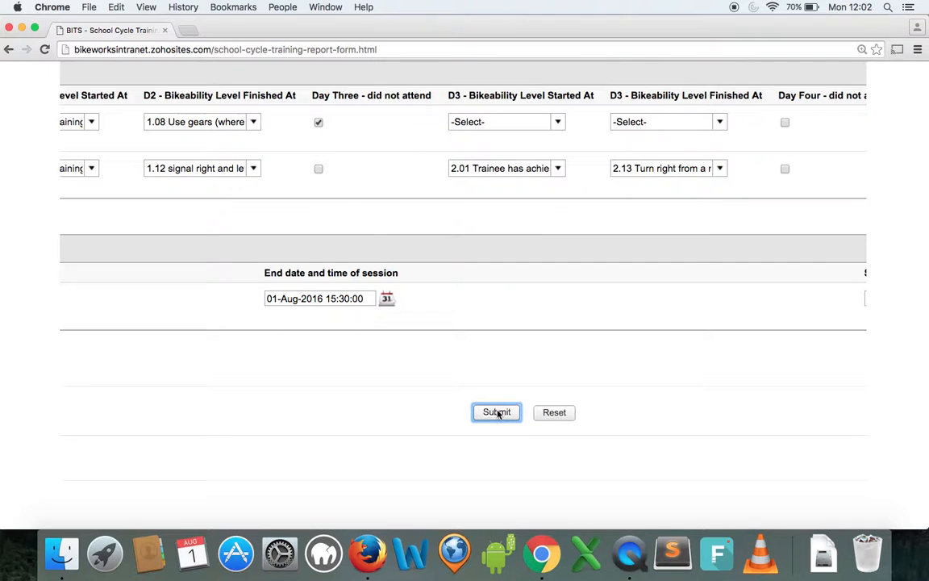